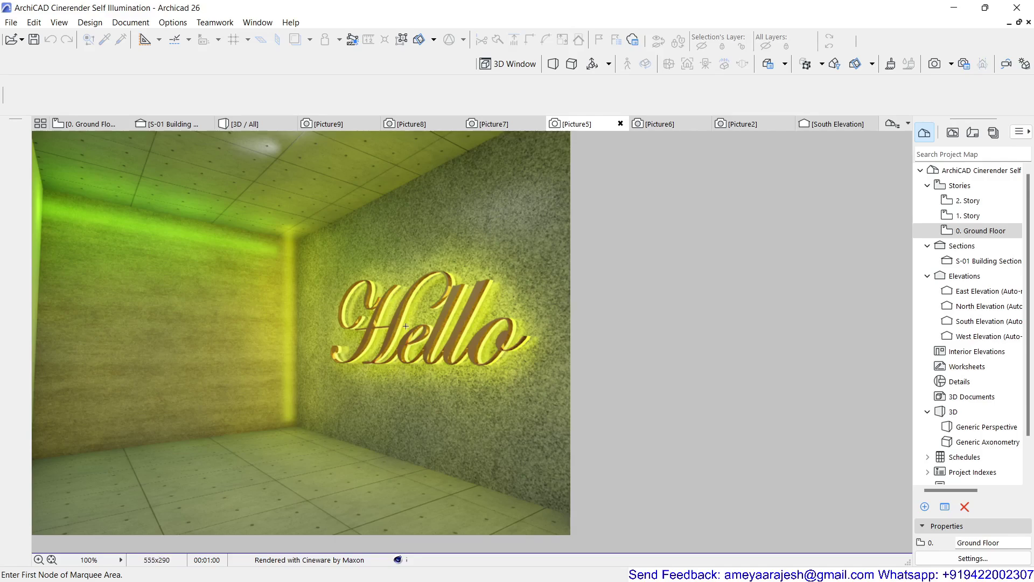
- Zoom into the Picture5 render, then return to the 0. Ground Floor plan
{"action": "scroll", "coordinate": [405, 325], "scroll_direction": "up", "scroll_amount": 2}
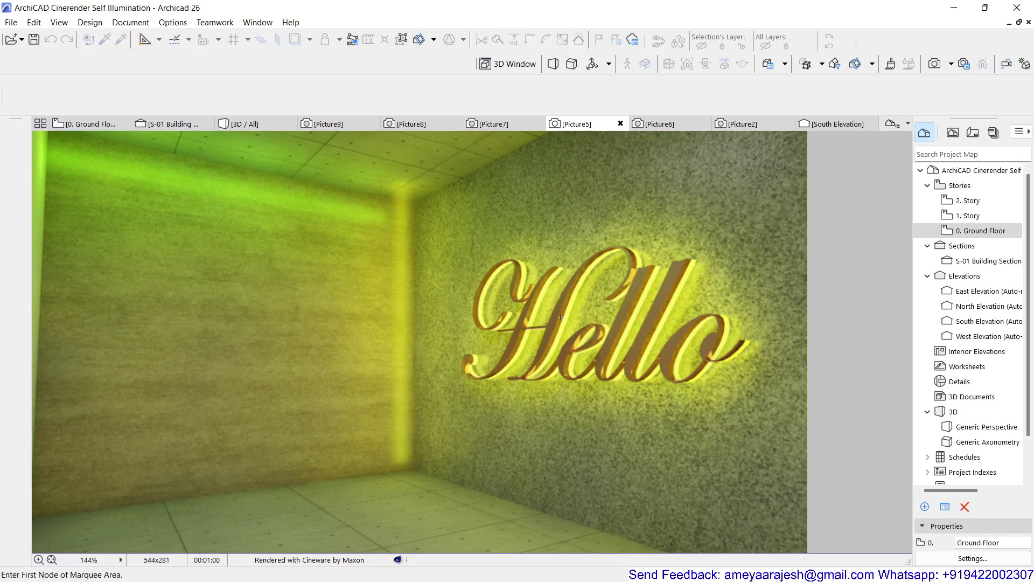
{"action": "left_click", "coordinate": [99, 125]}
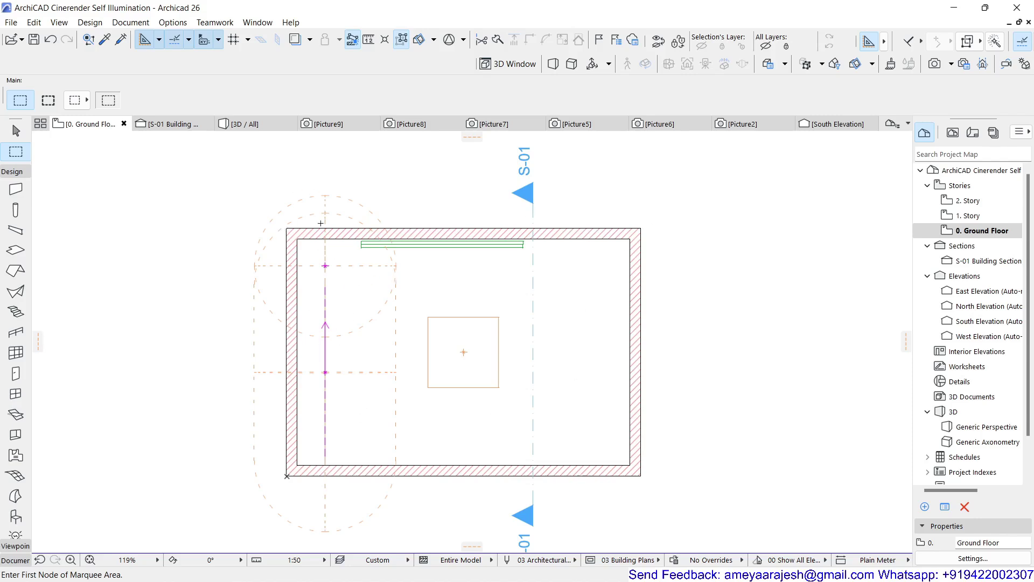
{"action": "double_click", "coordinate": [976, 441]}
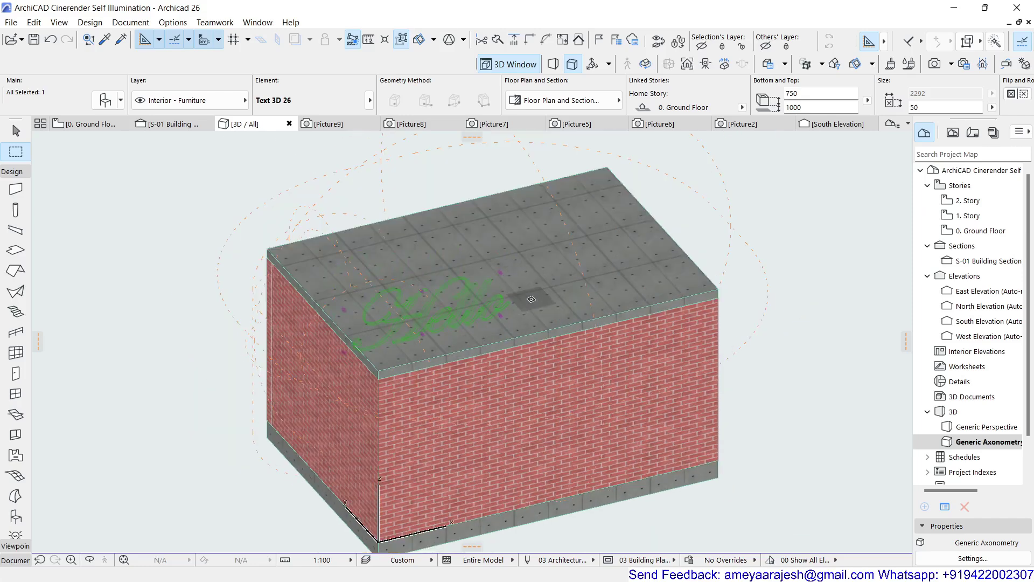
{"action": "double_click", "coordinate": [976, 428]}
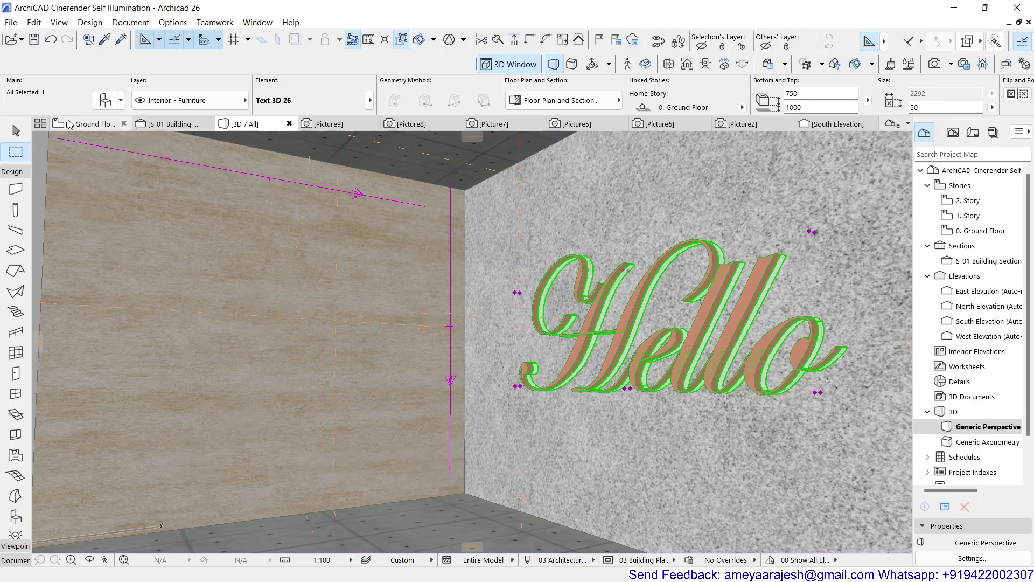
{"action": "left_click", "coordinate": [86, 124]}
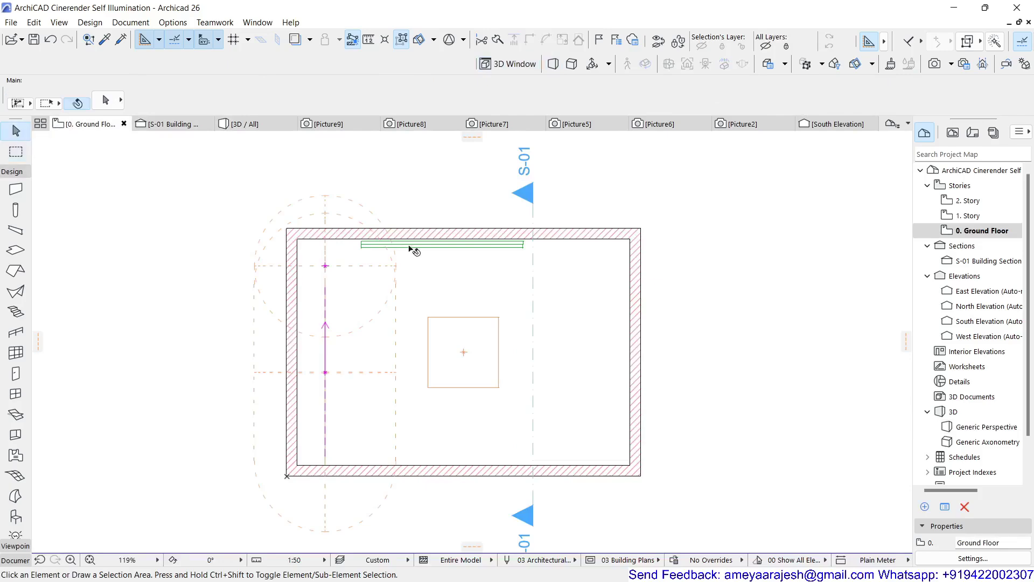
- Replace the Hello Text 3D object's copper metal text surface with Backlight Glow
{"action": "scroll", "coordinate": [467, 265], "scroll_direction": "up", "scroll_amount": 5}
{"action": "left_click", "coordinate": [415, 221]}
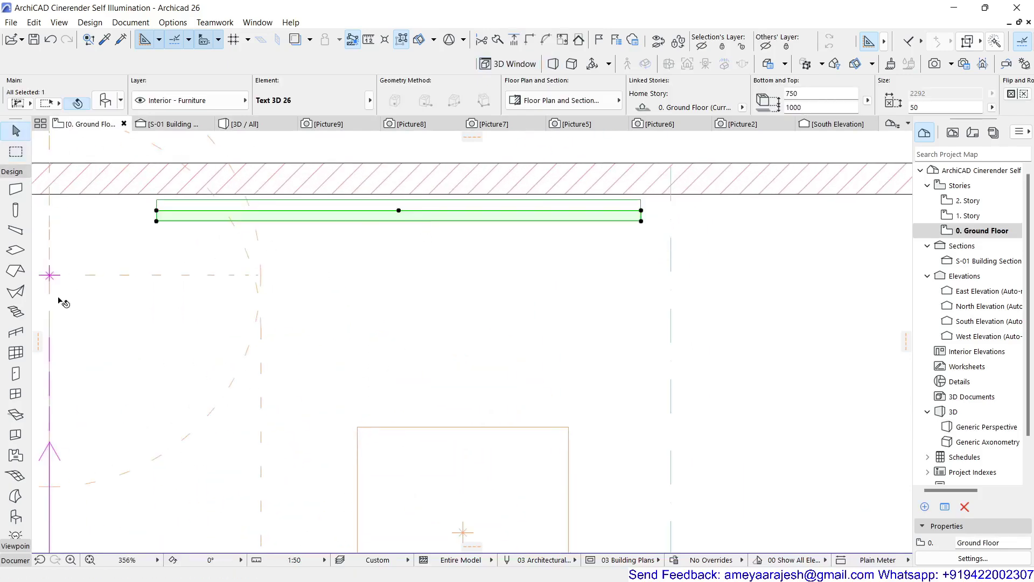
{"action": "left_click", "coordinate": [108, 101]}
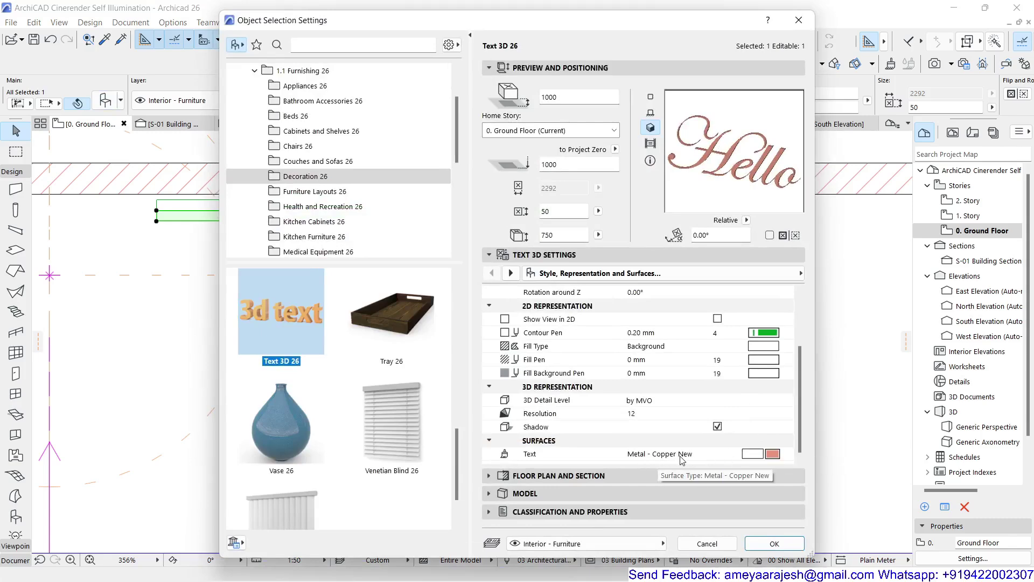
{"action": "left_click", "coordinate": [774, 544]}
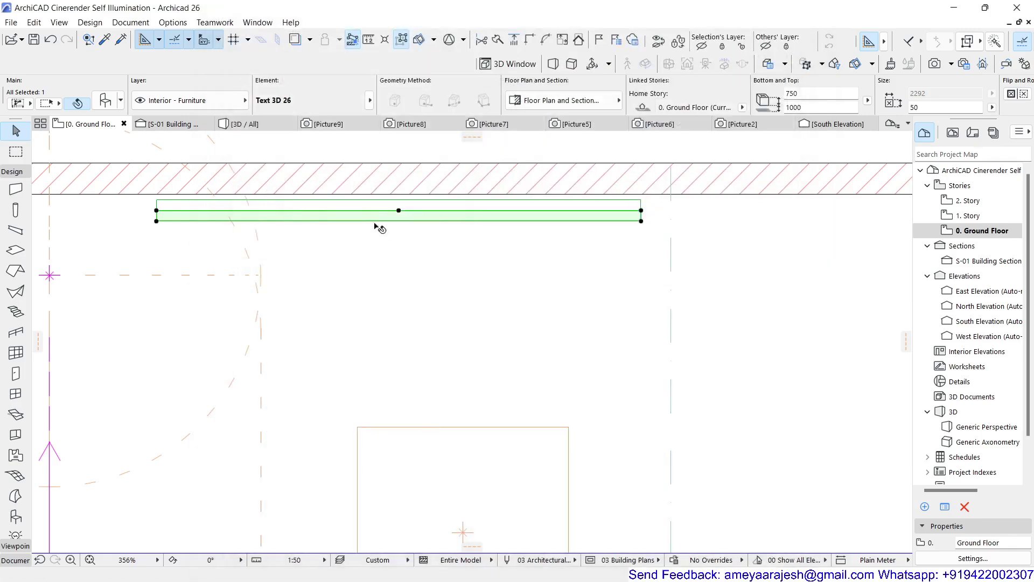
{"action": "left_click", "coordinate": [351, 206]}
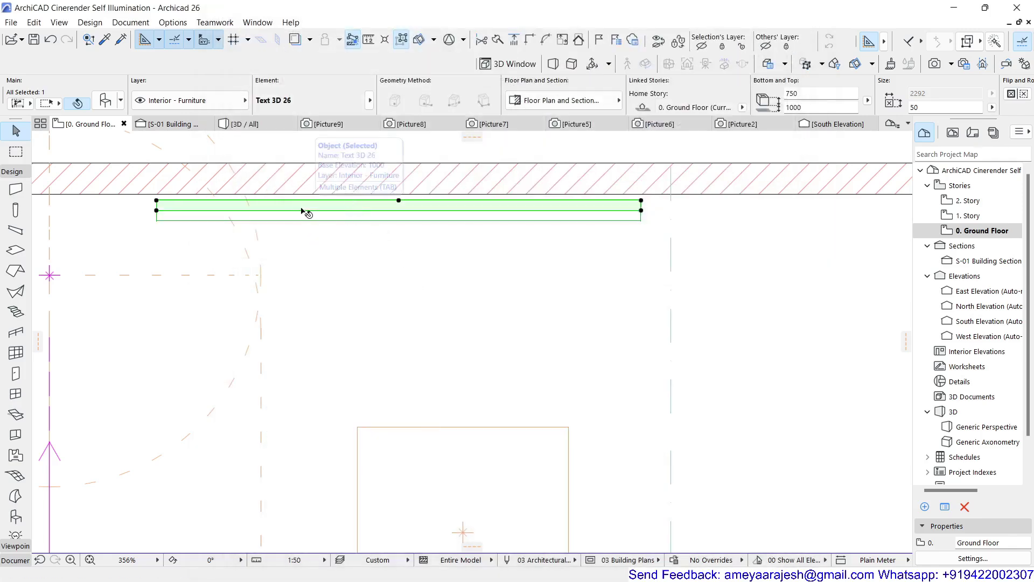
{"action": "left_click", "coordinate": [104, 100]}
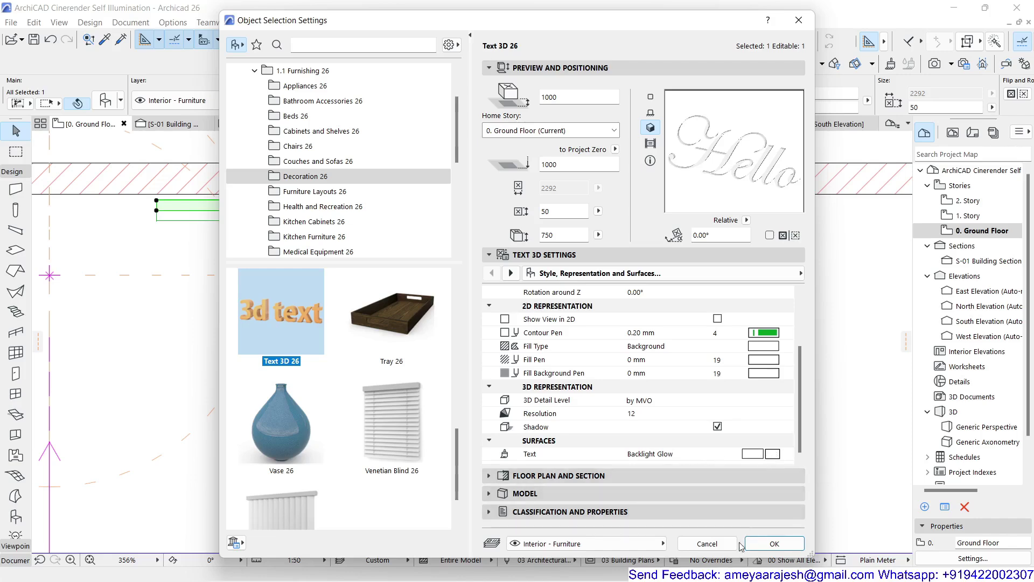
{"action": "left_click", "coordinate": [762, 544]}
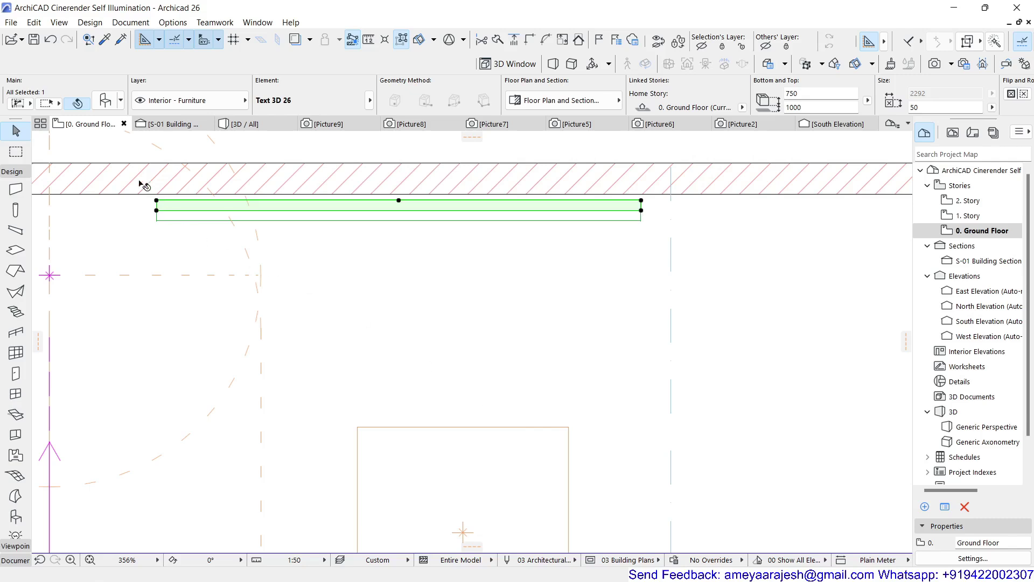
- Check the override surfaces of the brick wall behind the Hello text, whose inside face is Stone - Granite Gray
{"action": "scroll", "coordinate": [157, 201], "scroll_direction": "up", "scroll_amount": 5}
{"action": "scroll", "coordinate": [157, 201], "scroll_direction": "up", "scroll_amount": 3}
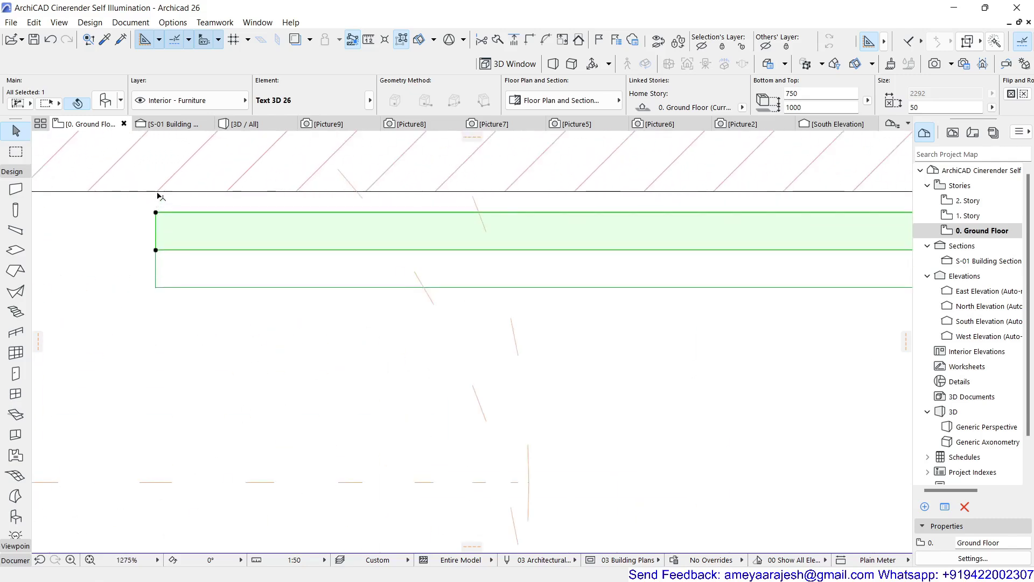
{"action": "left_click", "coordinate": [158, 195]}
{"action": "left_click", "coordinate": [156, 221]}
{"action": "left_click", "coordinate": [215, 185]}
{"action": "scroll", "coordinate": [214, 183], "scroll_direction": "down", "scroll_amount": 4}
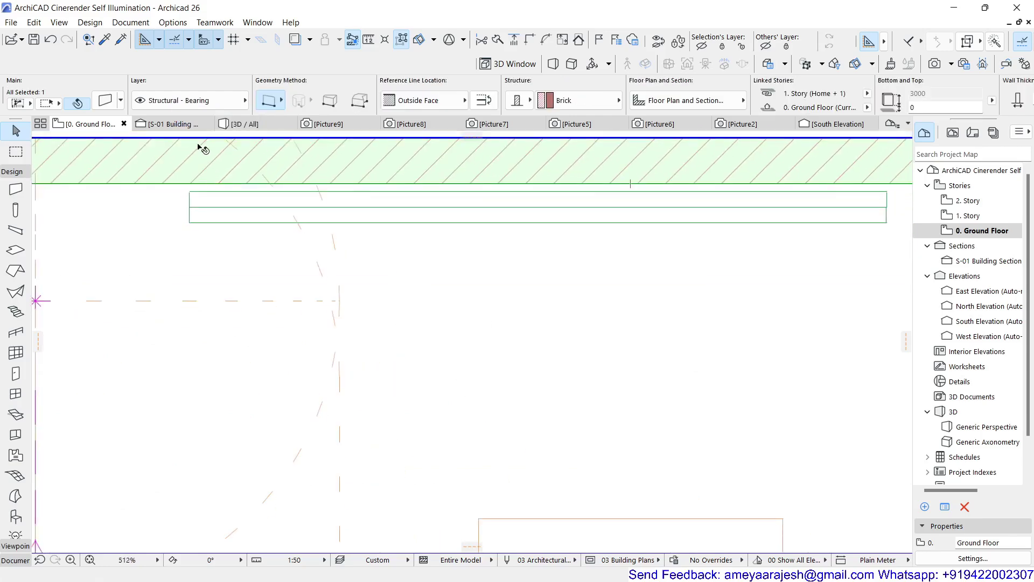
{"action": "left_click", "coordinate": [105, 101]}
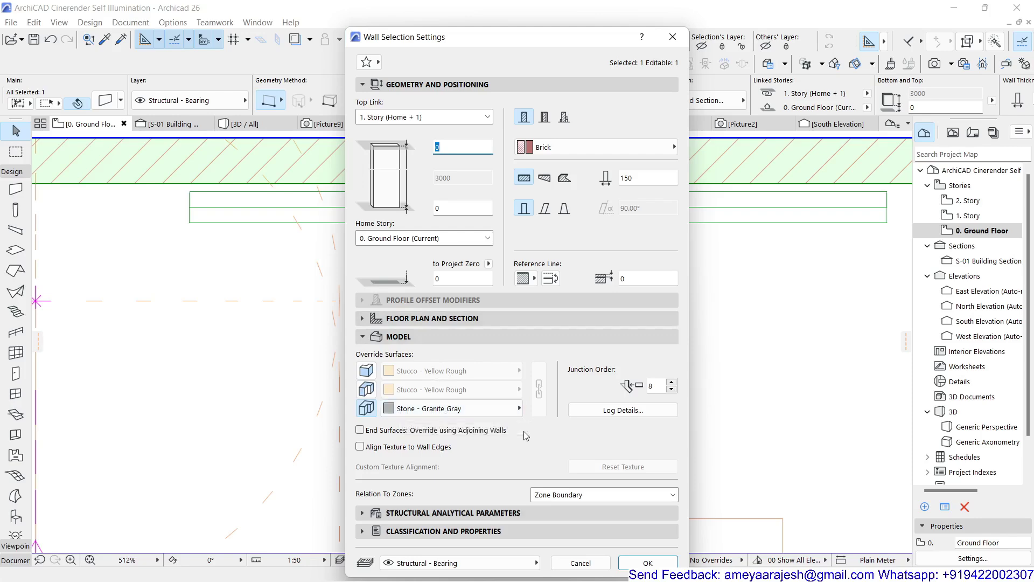
{"action": "left_click", "coordinate": [648, 563]}
{"action": "scroll", "coordinate": [526, 237], "scroll_direction": "down", "scroll_amount": 5}
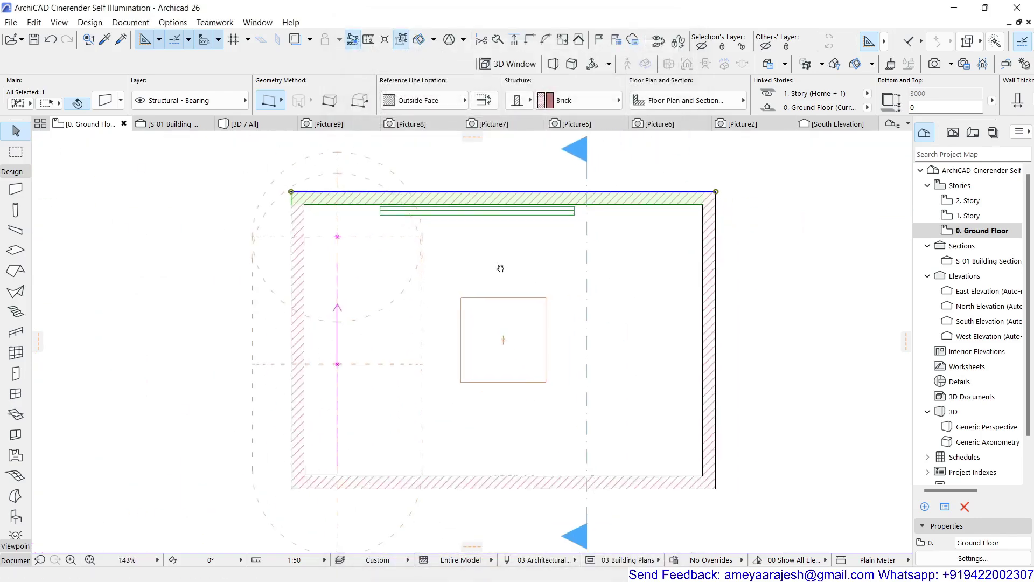
- View the Picture7 render, then select the Hello text on the Ground Floor plan
{"action": "left_click", "coordinate": [503, 125]}
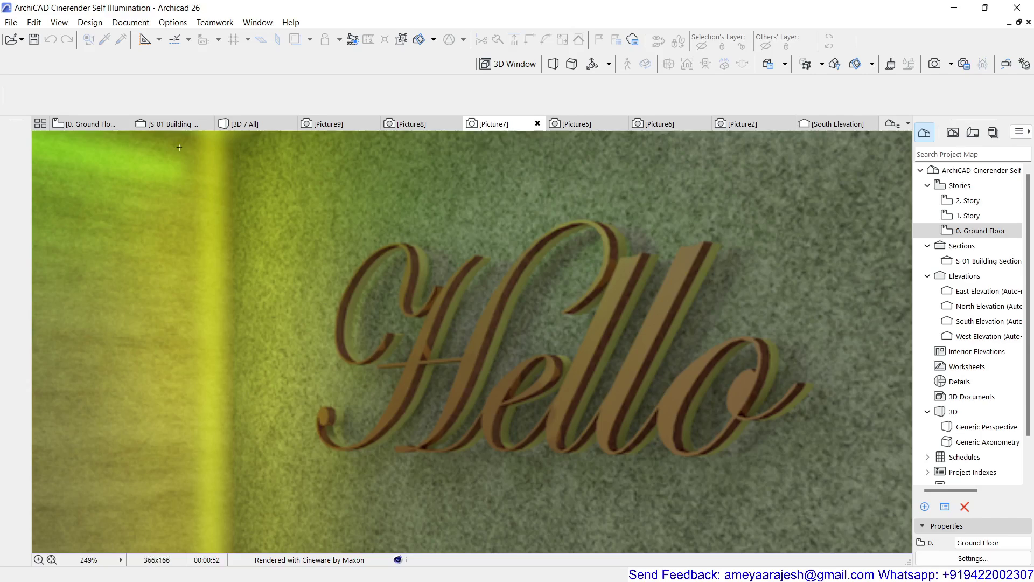
{"action": "left_click", "coordinate": [89, 125]}
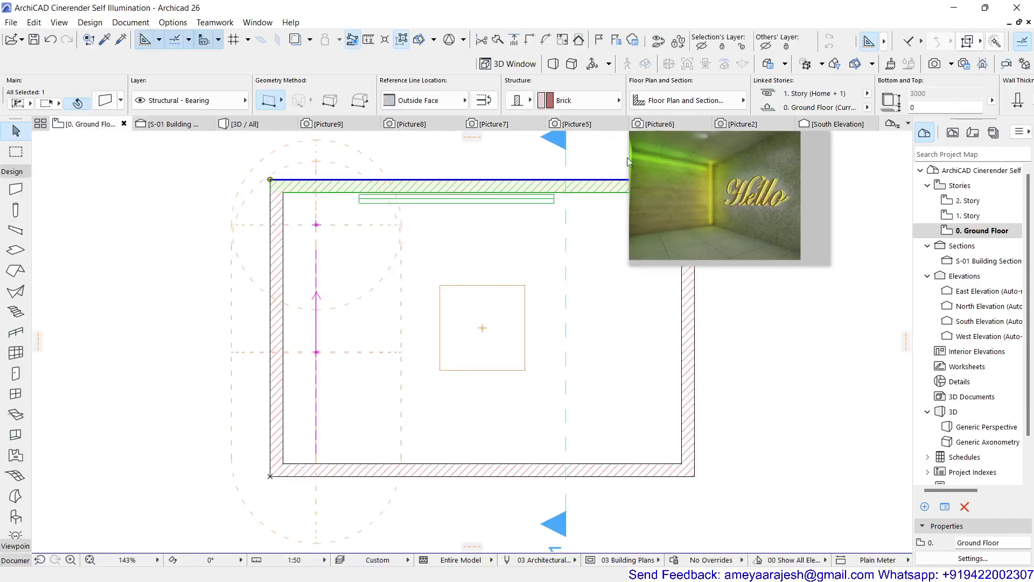
{"action": "left_click", "coordinate": [360, 198]}
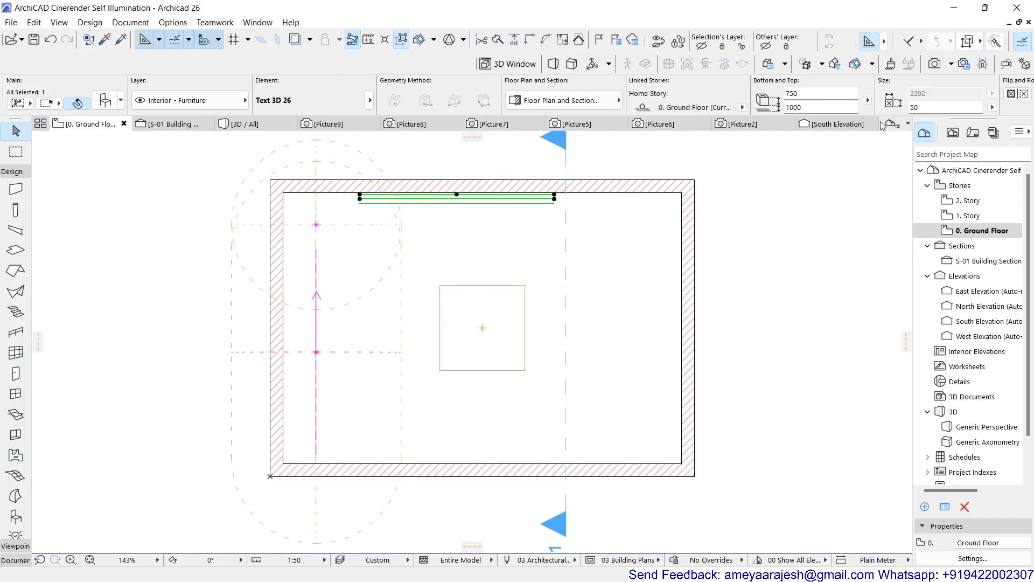
- Review the Backlight Glow surface under Cineware, keeping its pale yellow colour (255, 255, 128)
{"action": "left_click", "coordinate": [893, 65]}
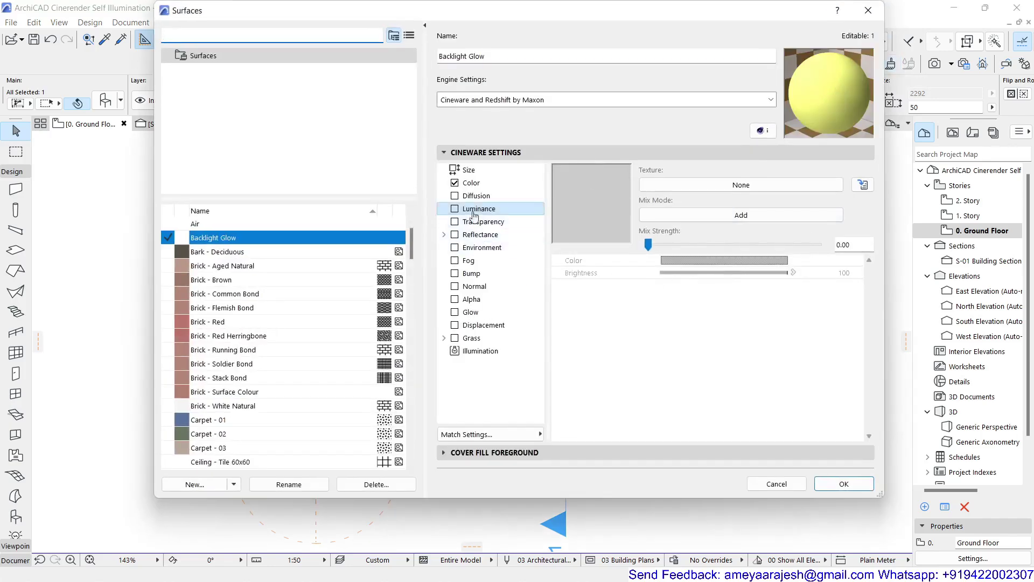
{"action": "left_click", "coordinate": [491, 99]}
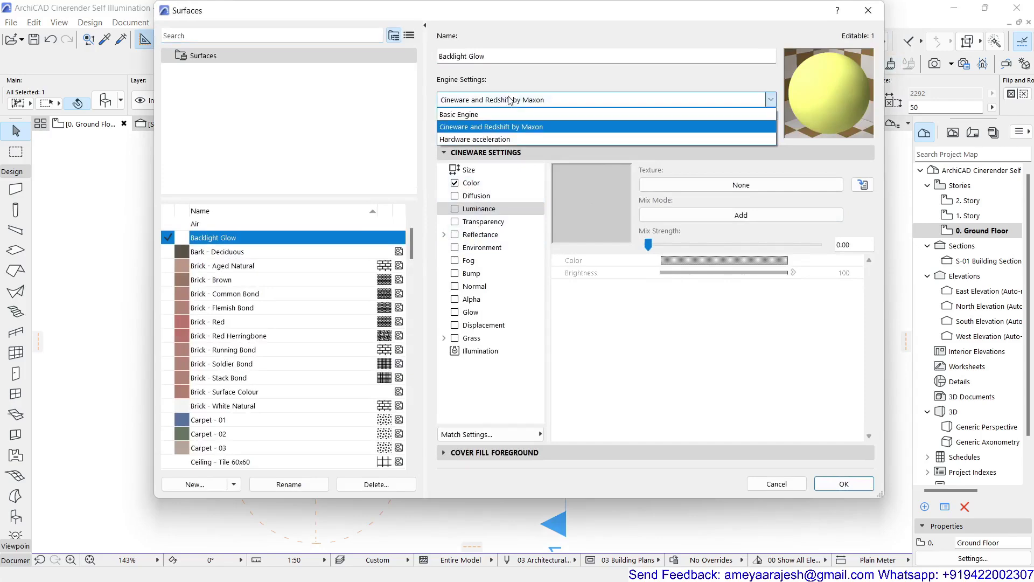
{"action": "left_click", "coordinate": [508, 110]}
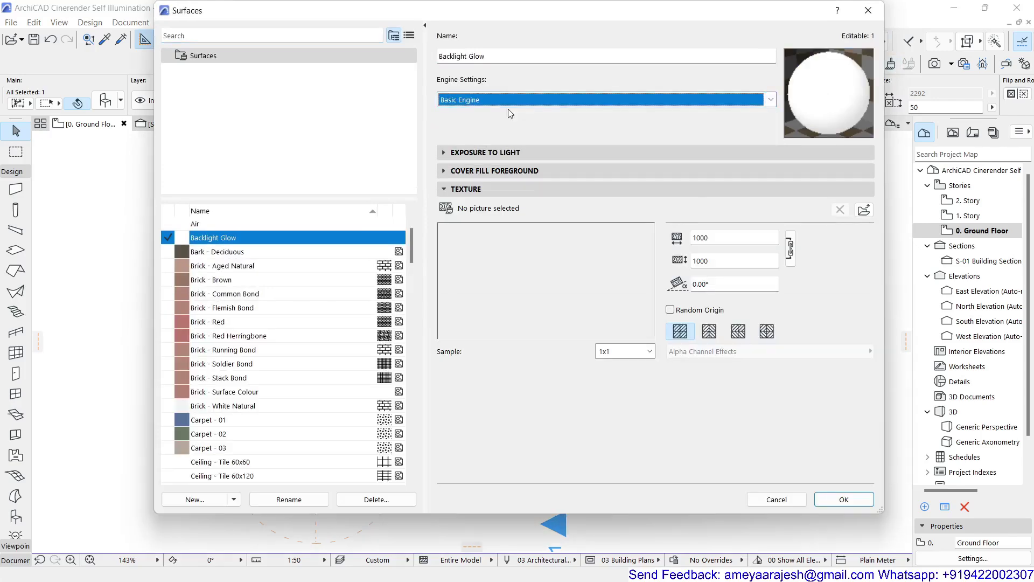
{"action": "left_click", "coordinate": [656, 100]}
{"action": "left_click", "coordinate": [557, 125]}
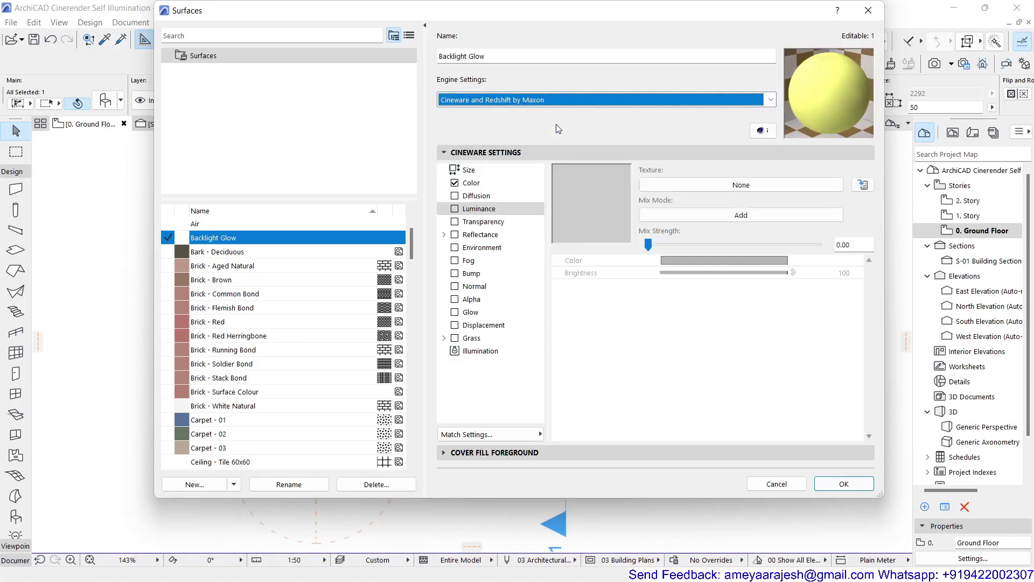
{"action": "left_click", "coordinate": [510, 184]}
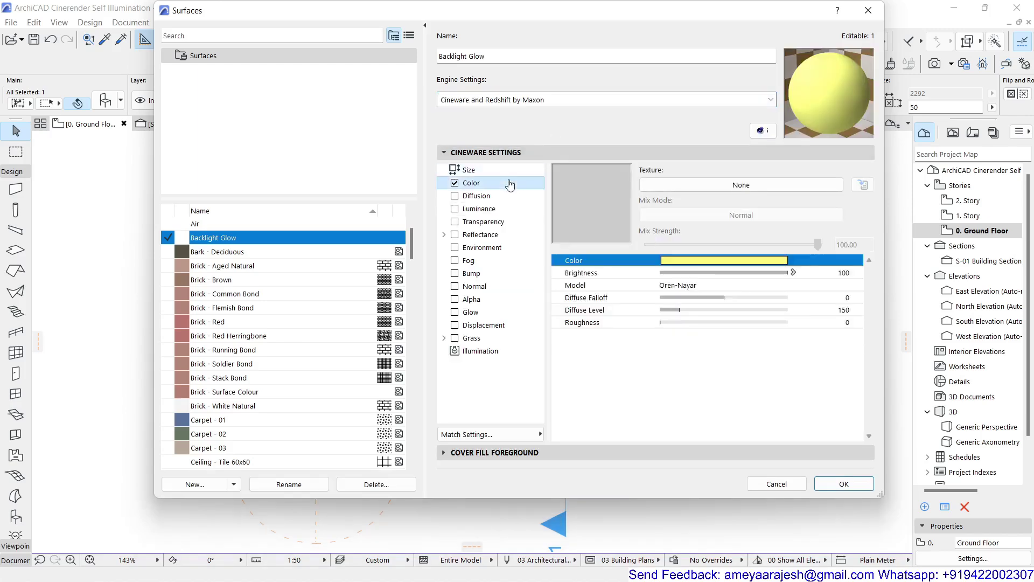
{"action": "left_click", "coordinate": [743, 263]}
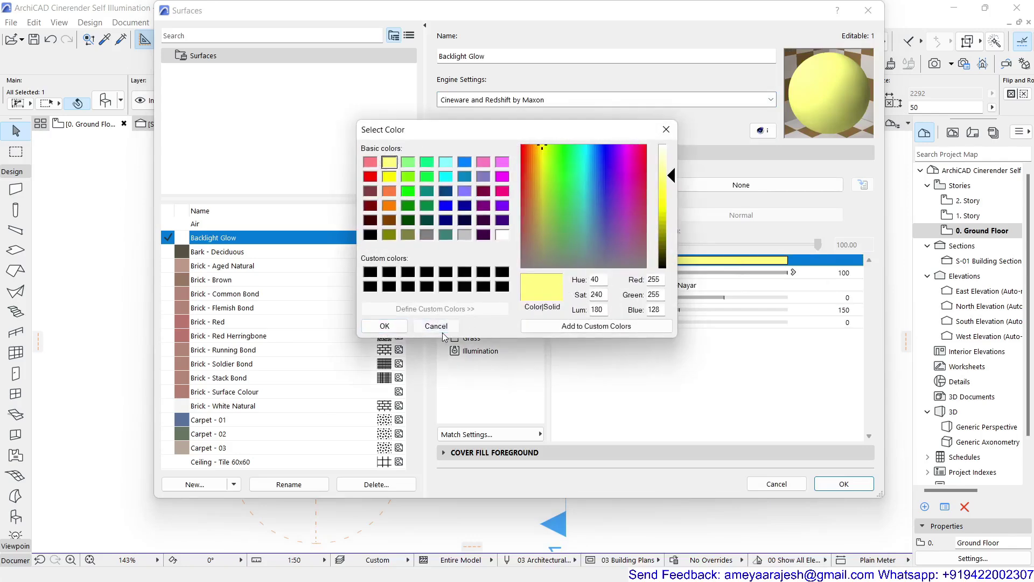
{"action": "left_click", "coordinate": [436, 325]}
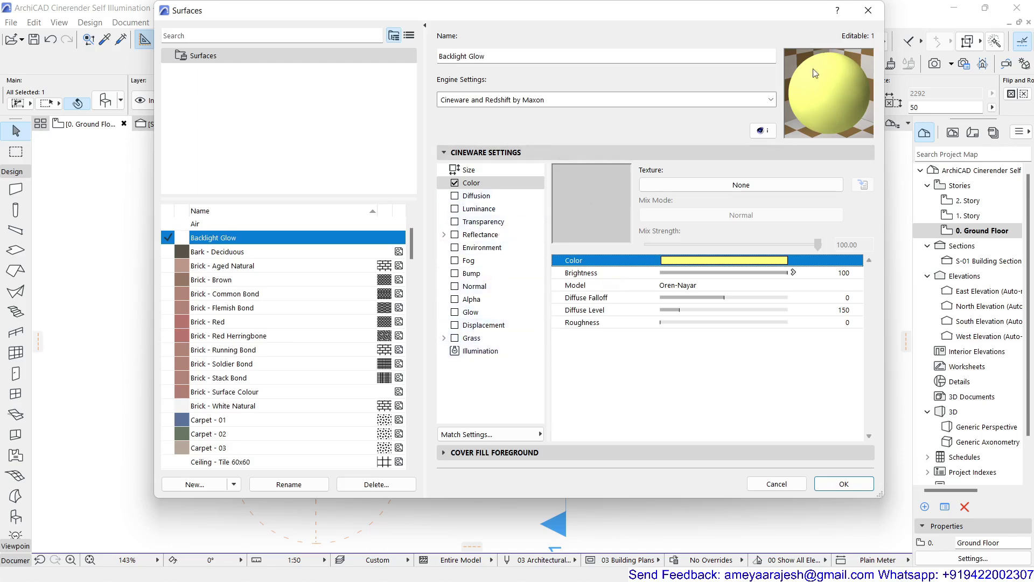
{"action": "left_click", "coordinate": [832, 483]}
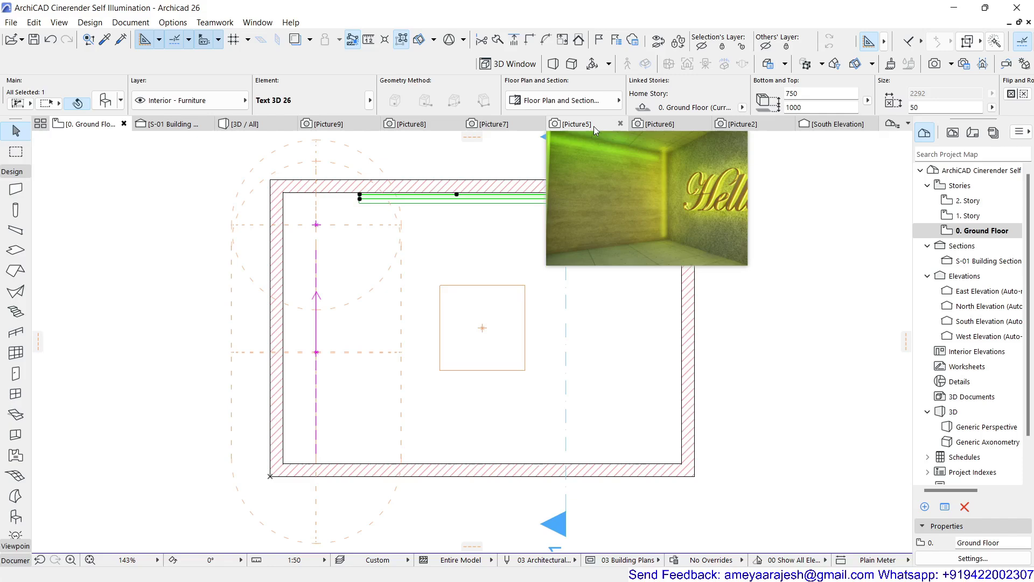
- Zoom and pan across the Picture7 render, then return to the 3D / All view
{"action": "left_click", "coordinate": [530, 124]}
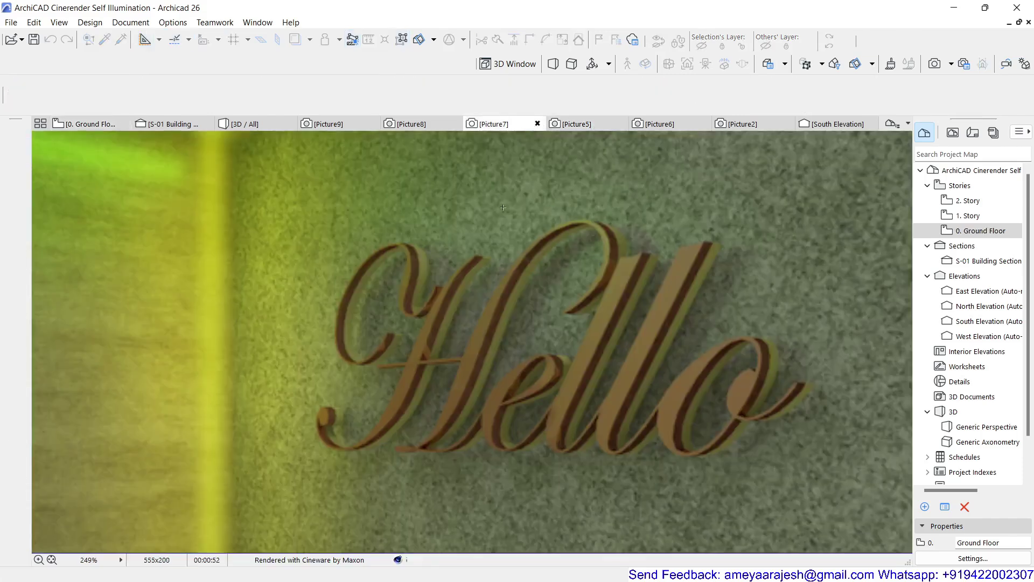
{"action": "scroll", "coordinate": [501, 212], "scroll_direction": "down", "scroll_amount": 3}
{"action": "scroll", "coordinate": [624, 266], "scroll_direction": "up", "scroll_amount": 3}
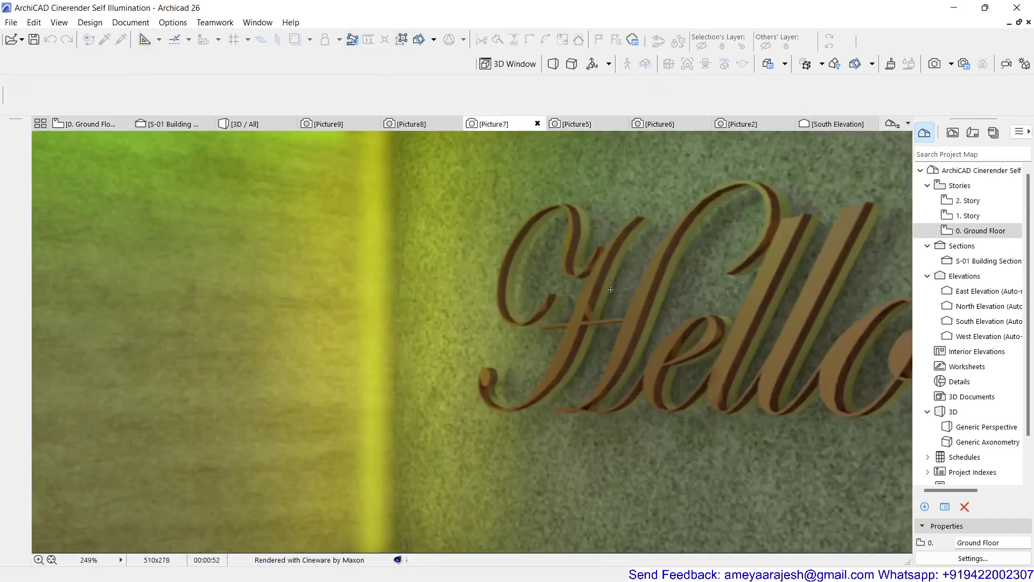
{"action": "middle_click_drag", "start_coordinate": [625, 266], "coordinate": [480, 401]}
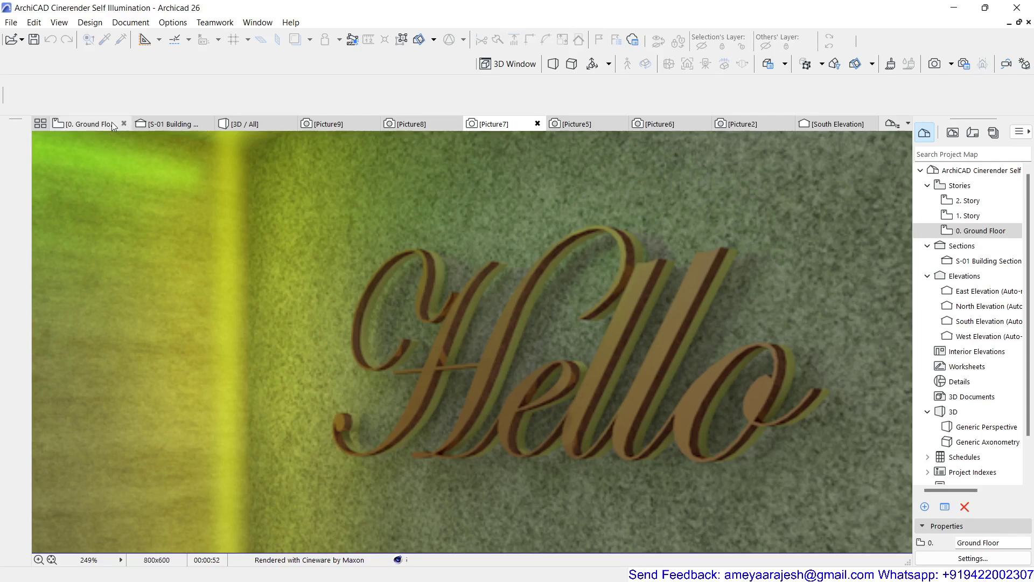
{"action": "left_click", "coordinate": [265, 124]}
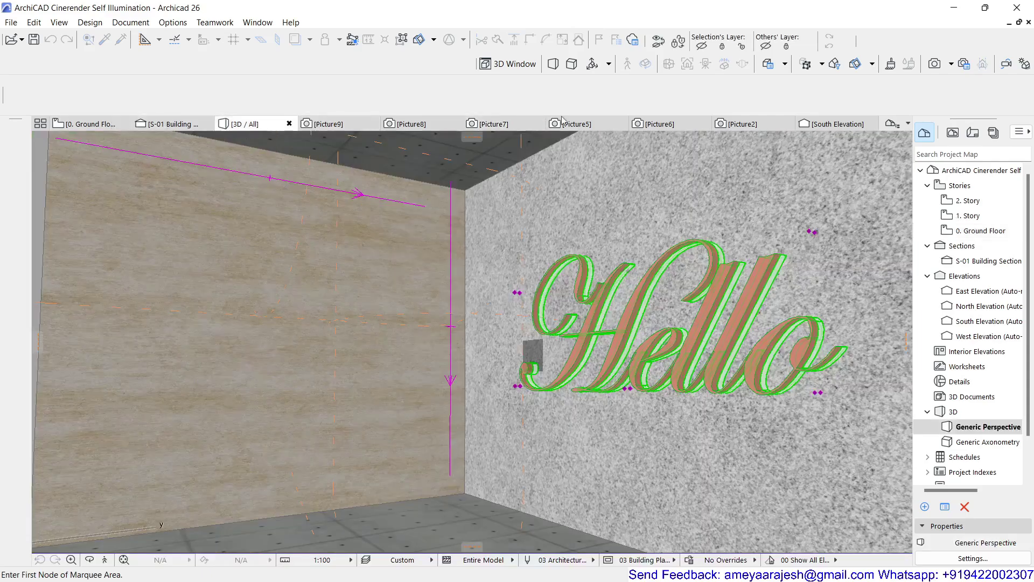
{"action": "left_click", "coordinate": [890, 65]}
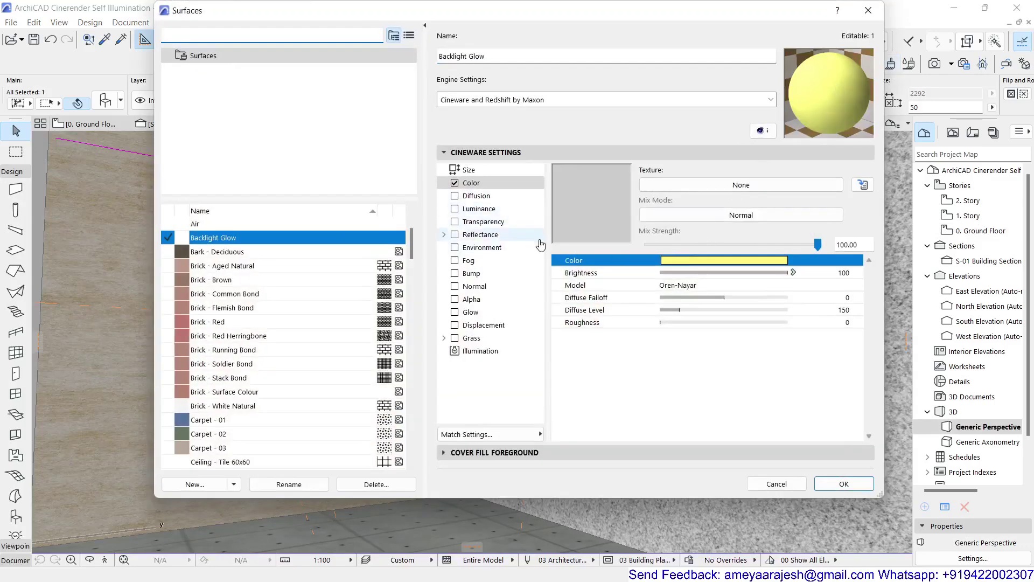
- Enable the yellow Luminance channel at brightness 100 on the Backlight Glow surface
{"action": "left_click", "coordinate": [477, 211]}
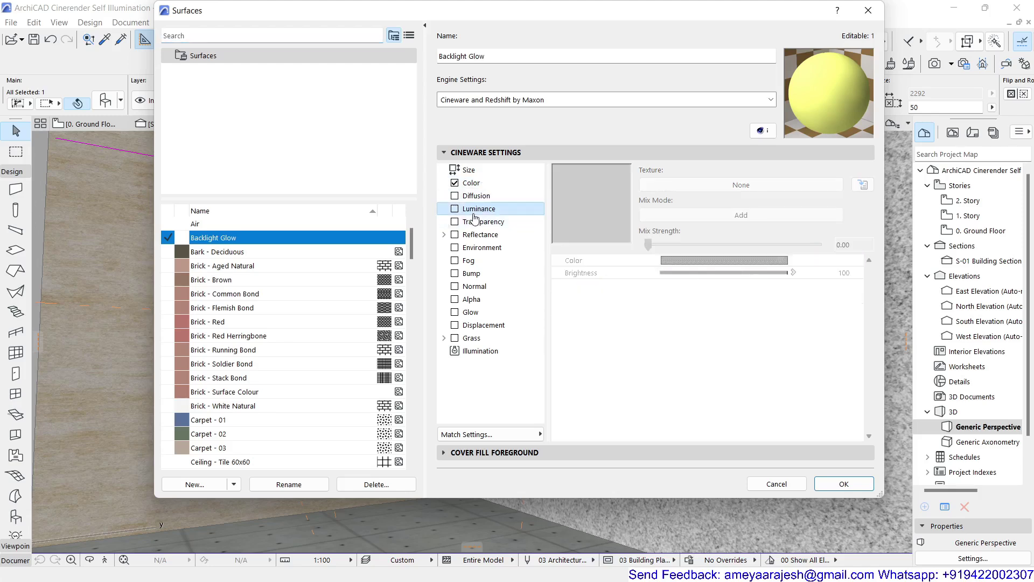
{"action": "left_click", "coordinate": [455, 210]}
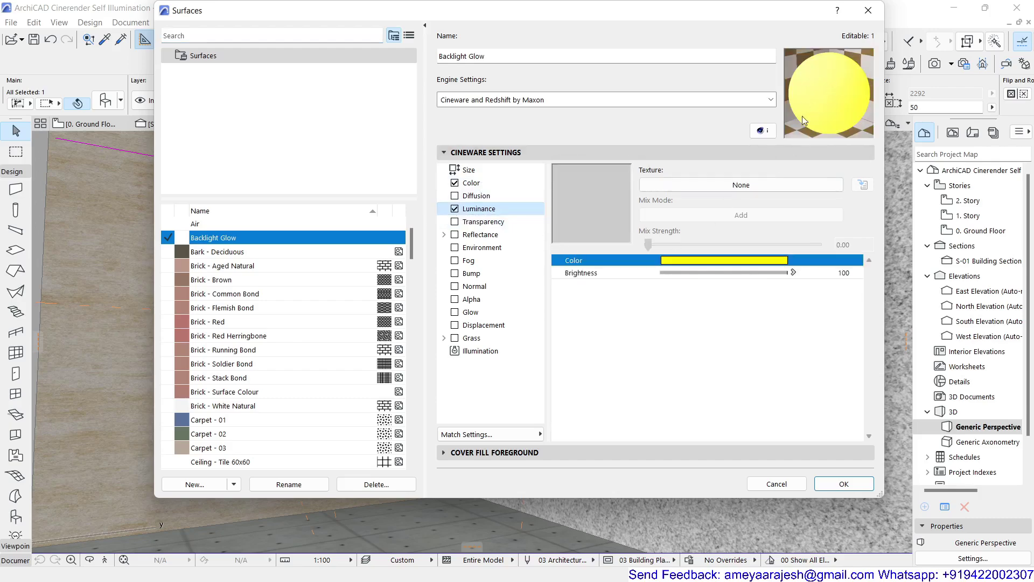
{"action": "left_click", "coordinate": [455, 212]}
{"action": "left_click", "coordinate": [455, 210]}
{"action": "left_click", "coordinate": [844, 483]}
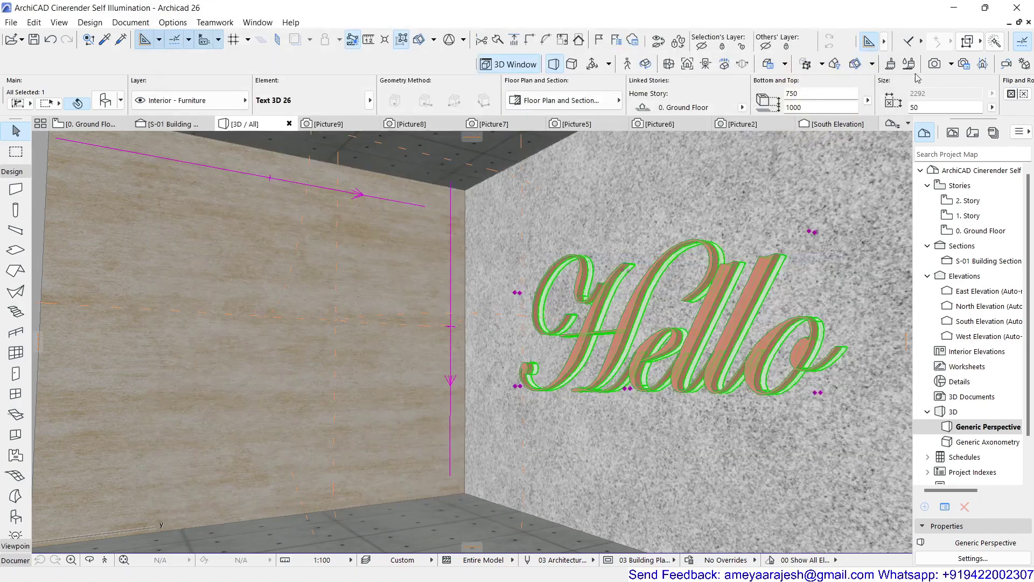
- Render Picture10 with the yellow-glowing Hello text and compare it against Picture7
{"action": "left_click", "coordinate": [934, 64]}
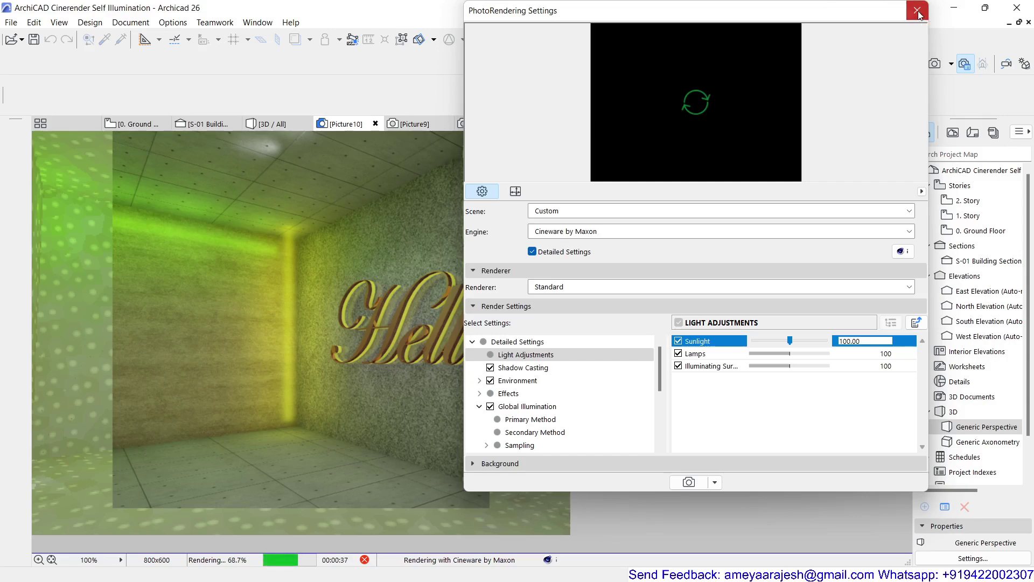
{"action": "left_click", "coordinate": [917, 10]}
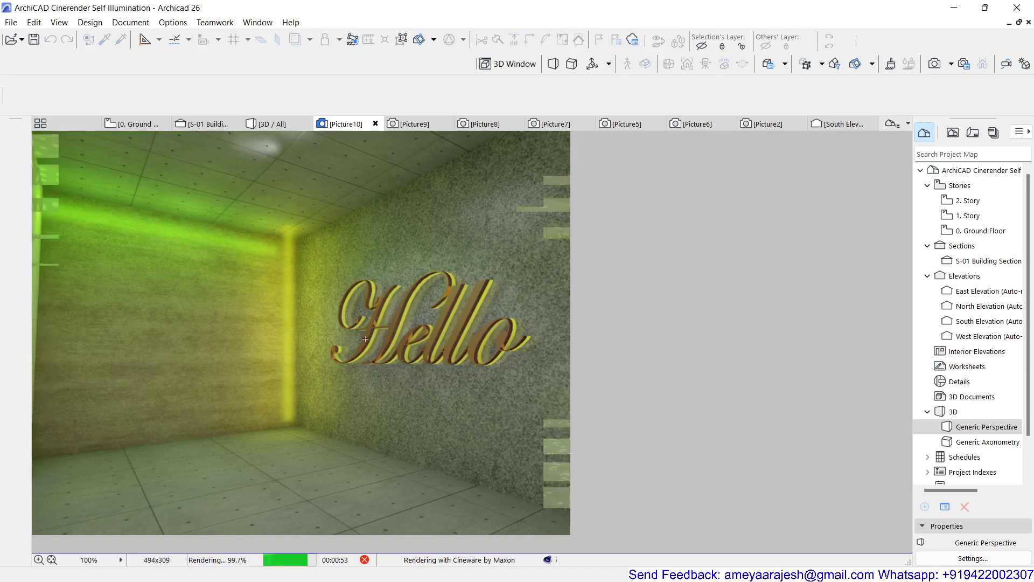
{"action": "scroll", "coordinate": [409, 320], "scroll_direction": "up", "scroll_amount": 2}
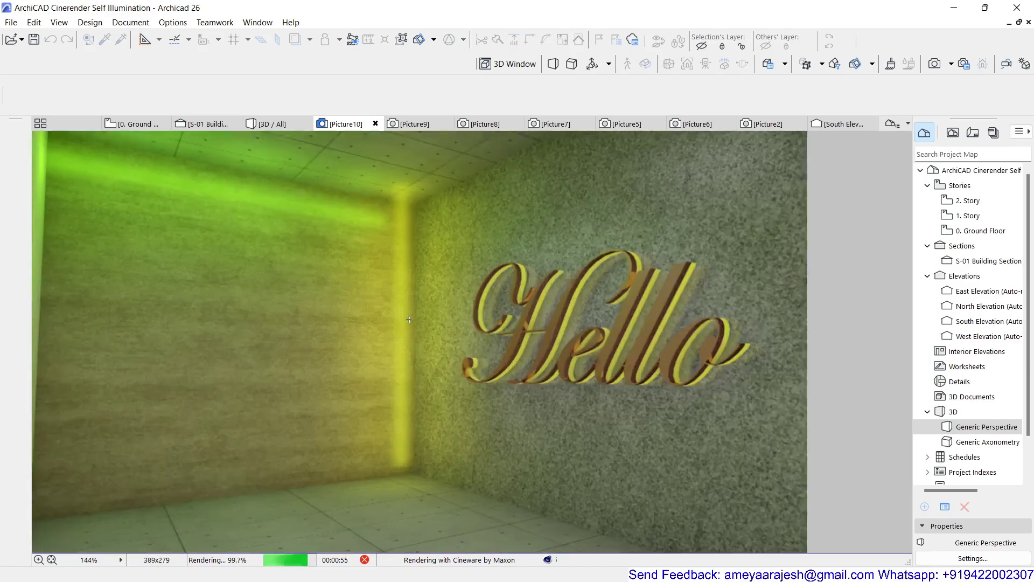
{"action": "scroll", "coordinate": [602, 329], "scroll_direction": "up", "scroll_amount": 1}
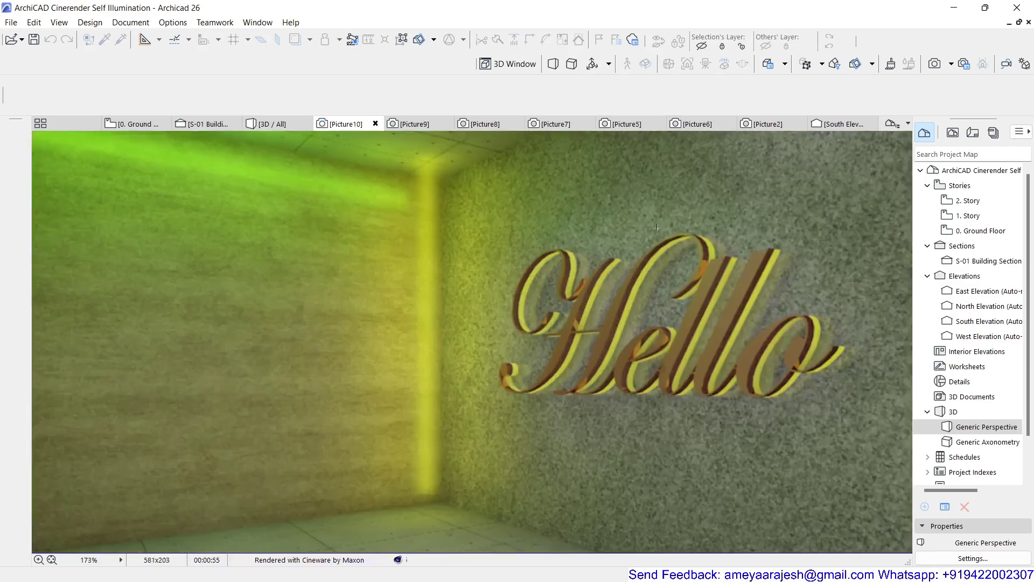
{"action": "left_click", "coordinate": [556, 125]}
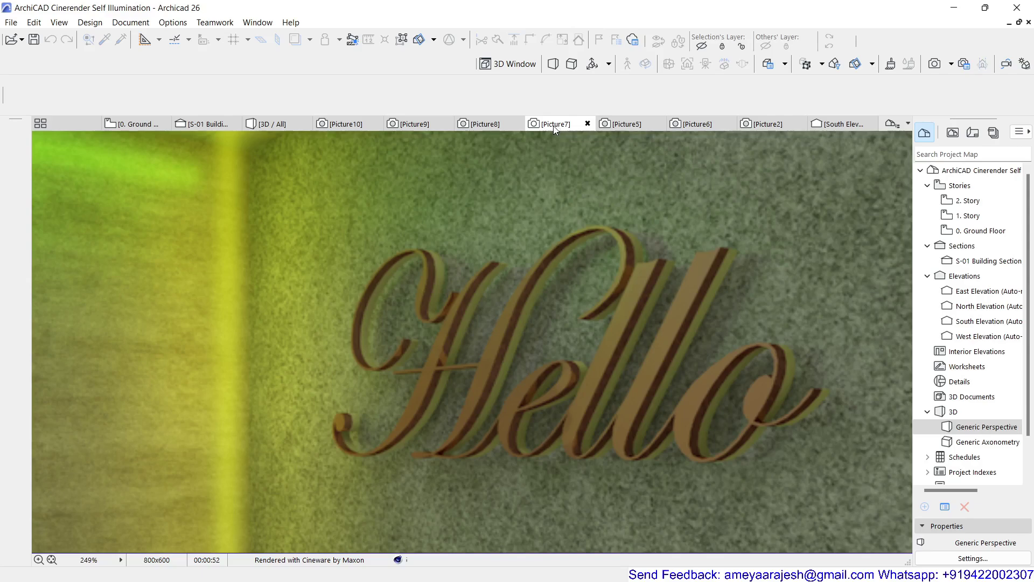
{"action": "mouse_move", "coordinate": [341, 124]}
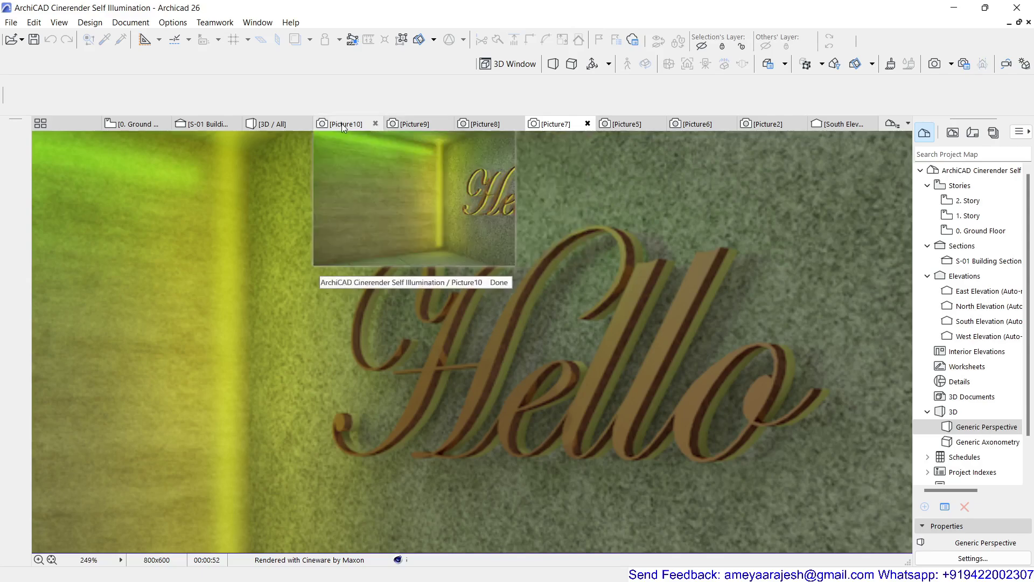
{"action": "left_click", "coordinate": [342, 123]}
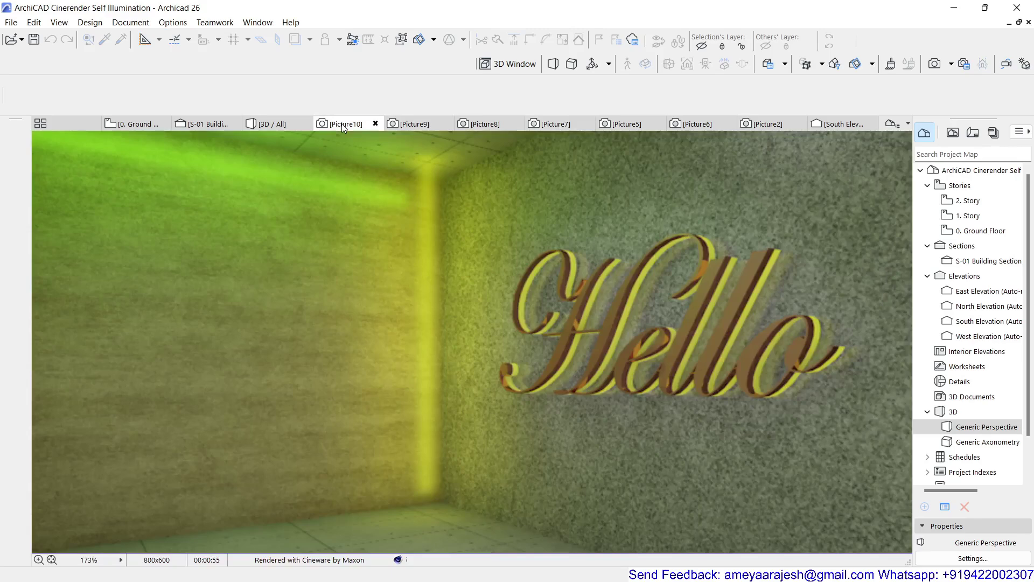
- From the 3D view, edit the Backlight Glow surface's Luminance Brightness value
{"action": "left_click", "coordinate": [274, 124]}
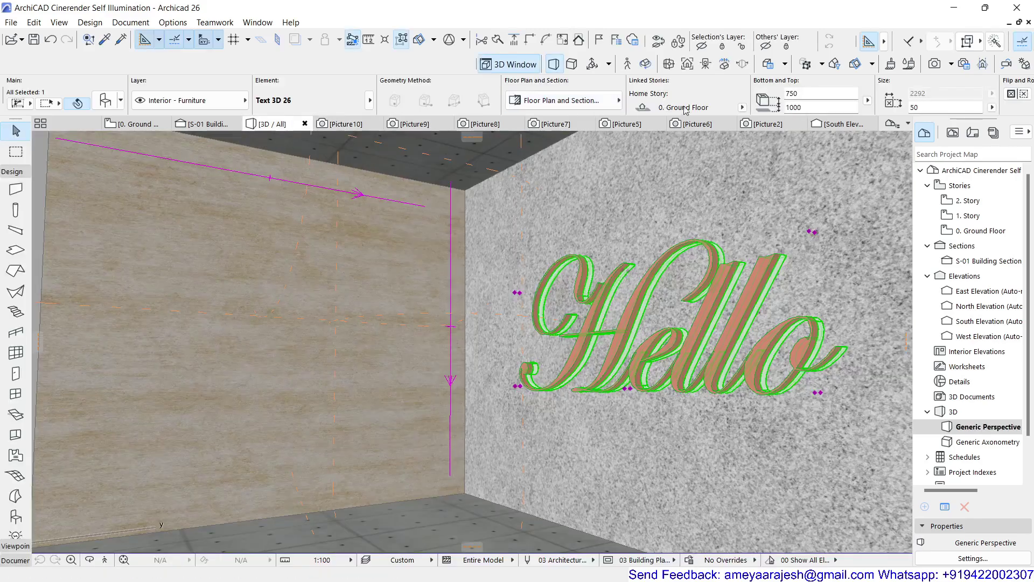
{"action": "left_click", "coordinate": [890, 64]}
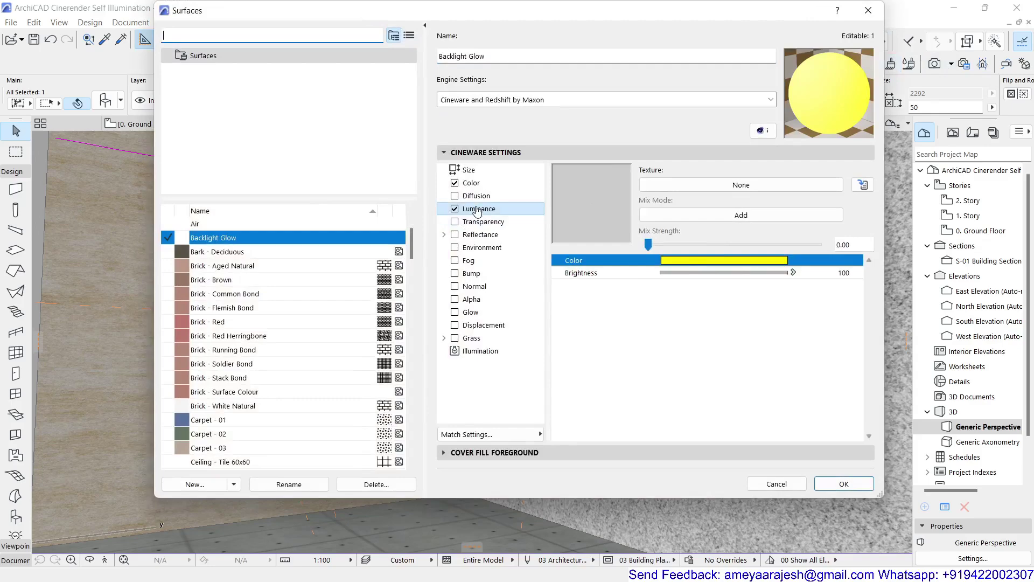
{"action": "left_click", "coordinate": [836, 274]}
{"action": "left_click", "coordinate": [807, 273]}
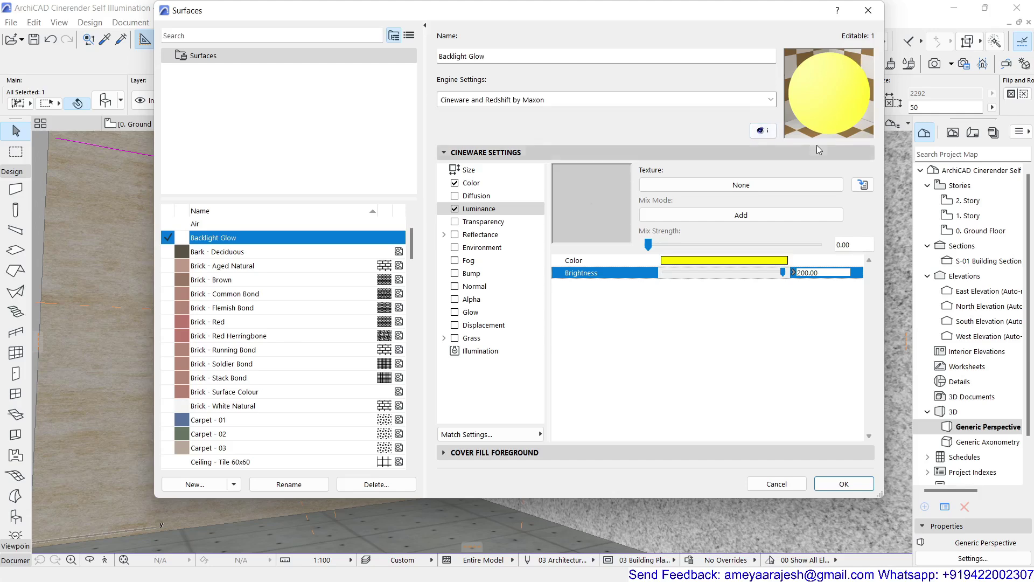
{"action": "left_click", "coordinate": [799, 272]}
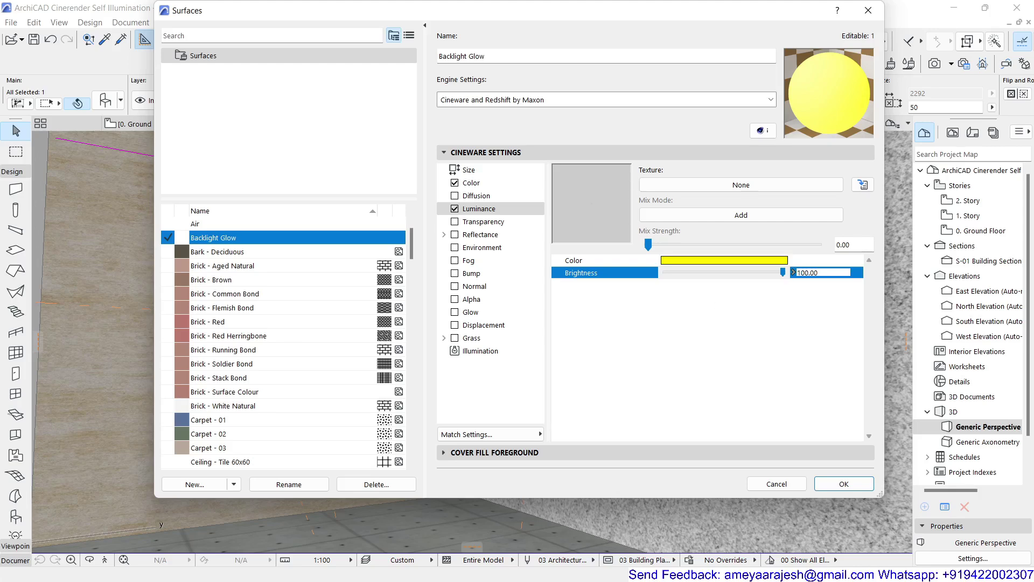
- Set Backlight Glow's Illumination Generate GI Strength to 200, after trying 500 and 1000
{"action": "left_click", "coordinate": [480, 352]}
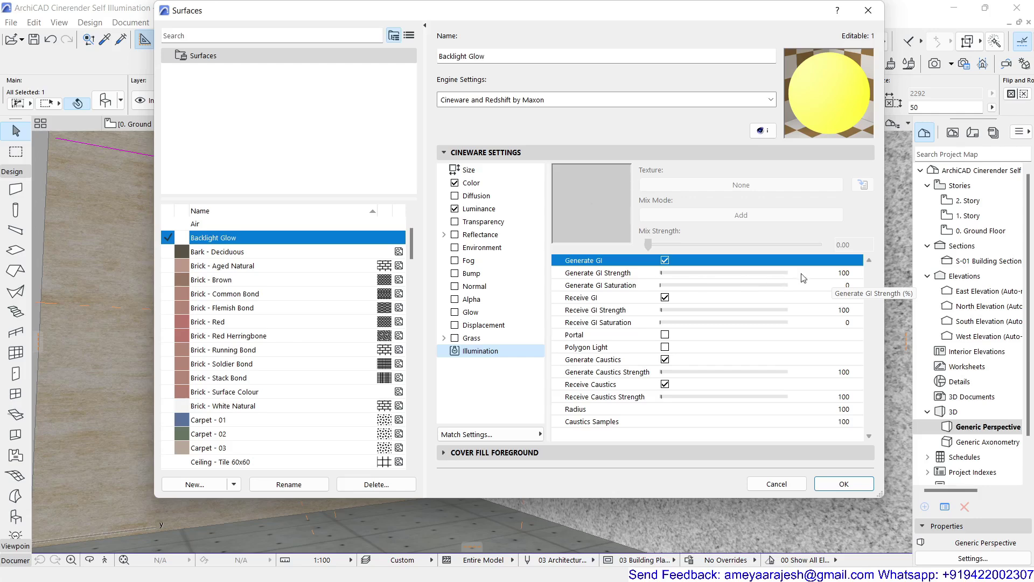
{"action": "left_click", "coordinate": [839, 273]}
{"action": "left_click", "coordinate": [798, 273]}
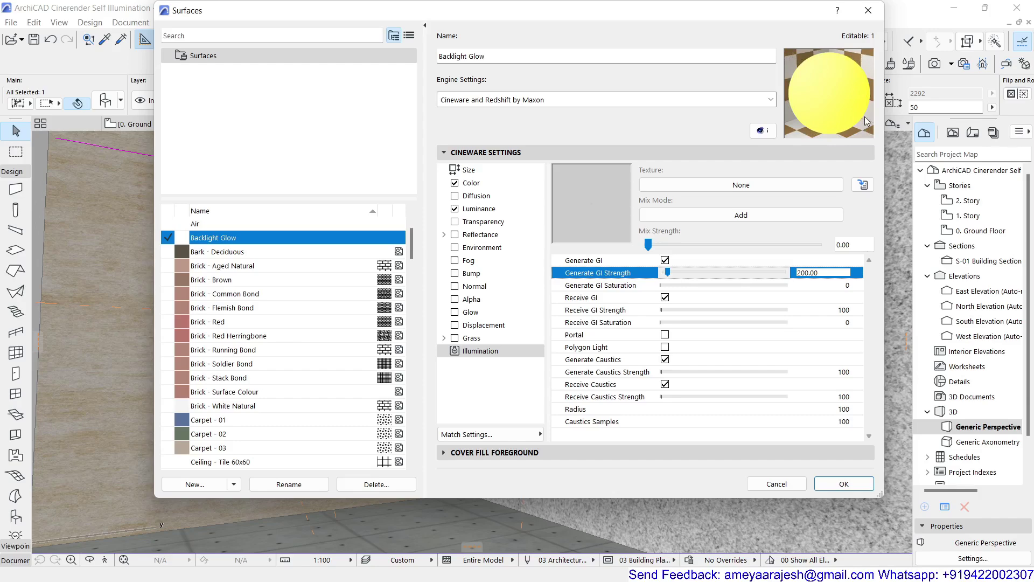
{"action": "left_click", "coordinate": [790, 272]}
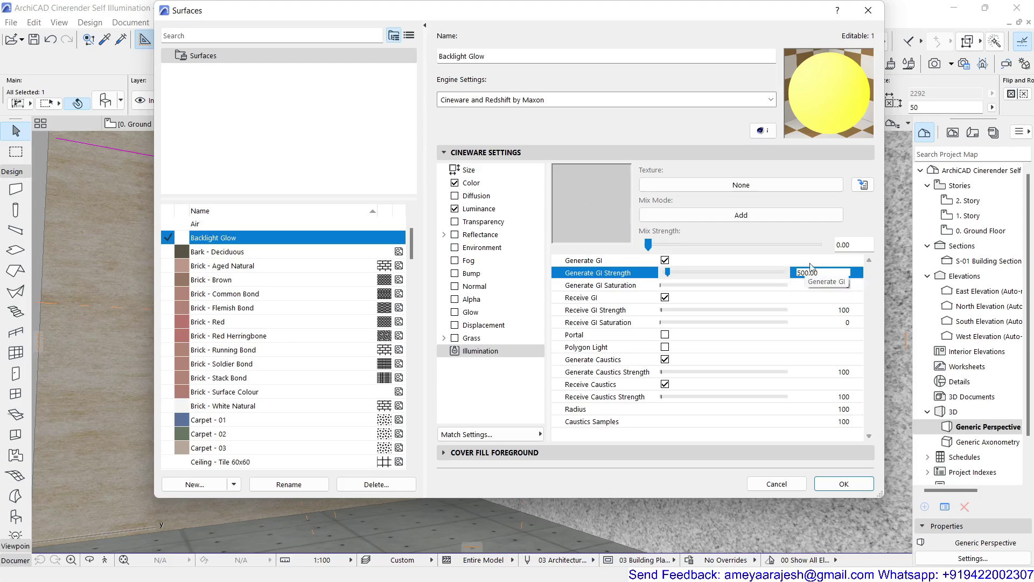
{"action": "key", "text": "Return"}
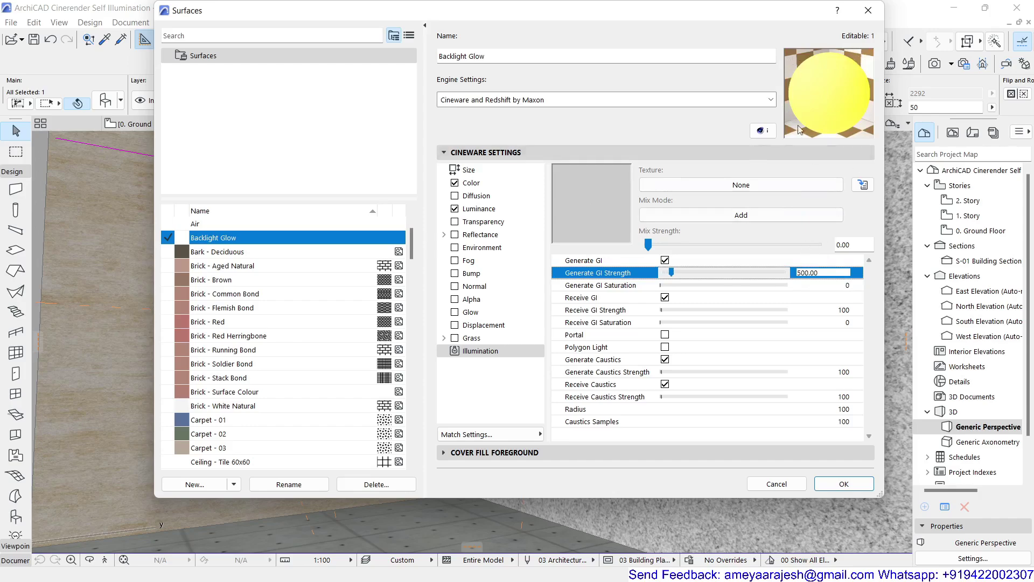
{"action": "left_click", "coordinate": [799, 272]}
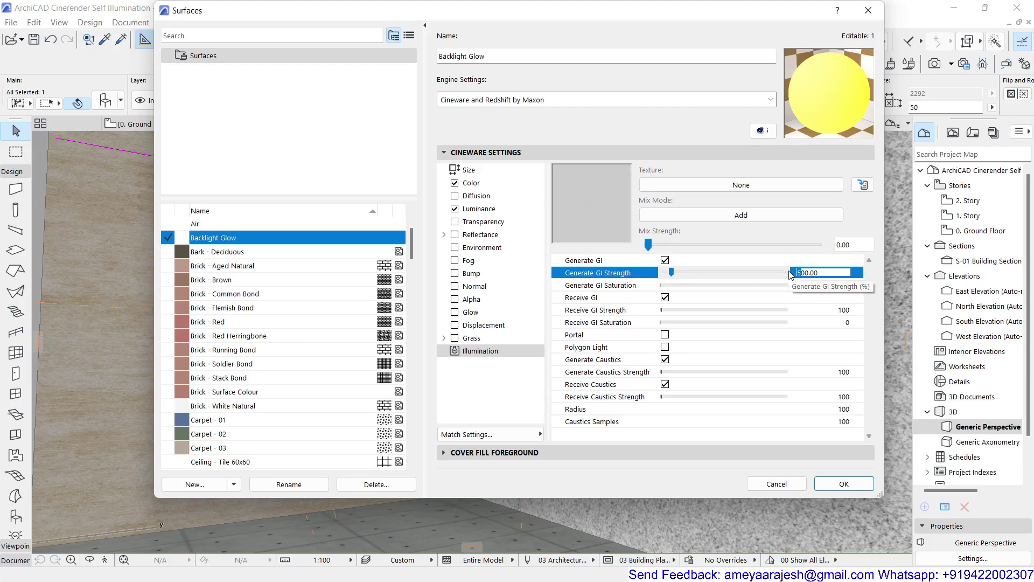
{"action": "key", "text": "Return"}
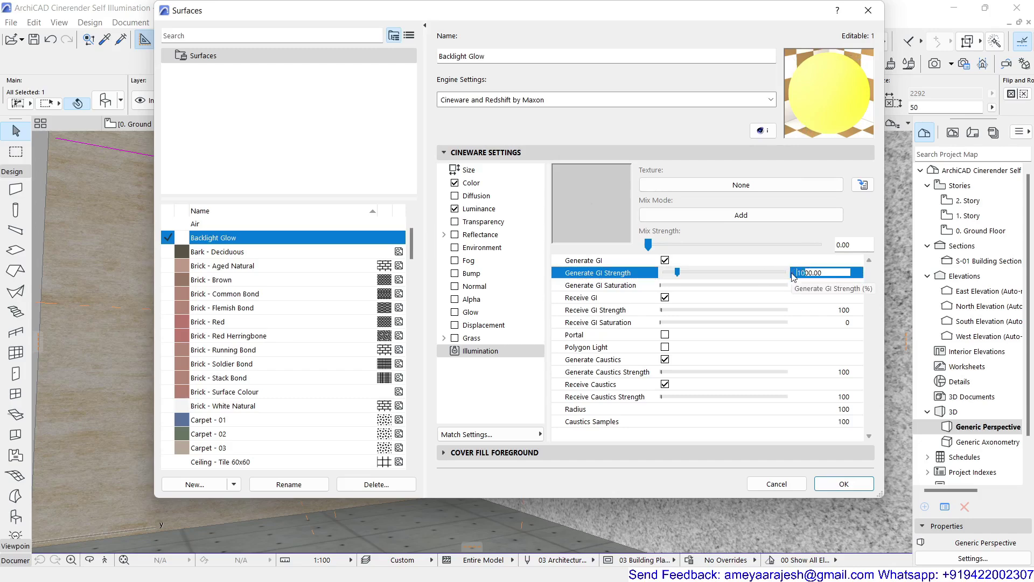
{"action": "double_click", "coordinate": [796, 272]}
{"action": "type", "text": "200"}
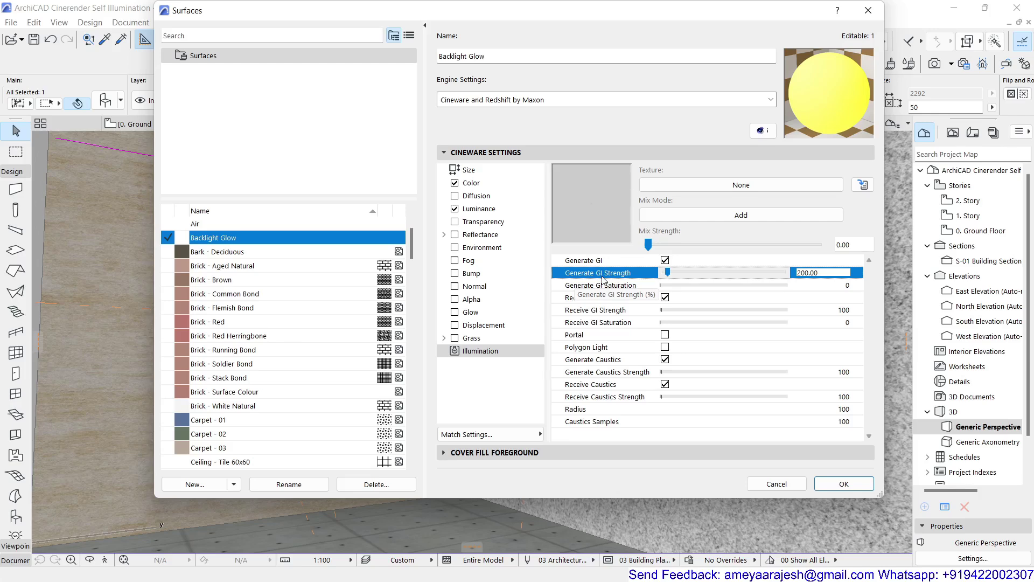
- Change the Backlight Glow surface's Generate GI Saturation from 100 to 500
{"action": "left_click", "coordinate": [576, 287]}
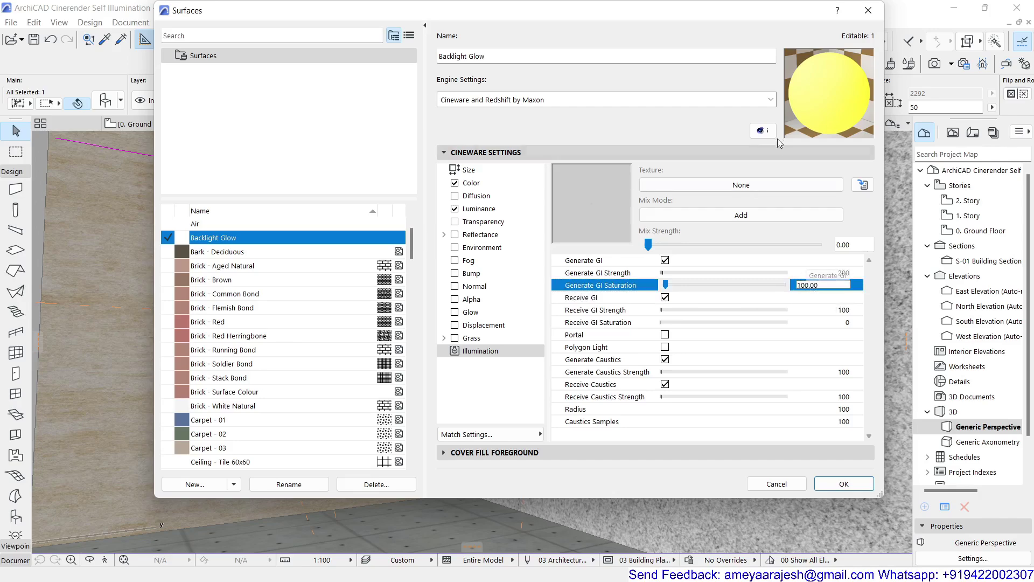
{"action": "key", "text": "Return"}
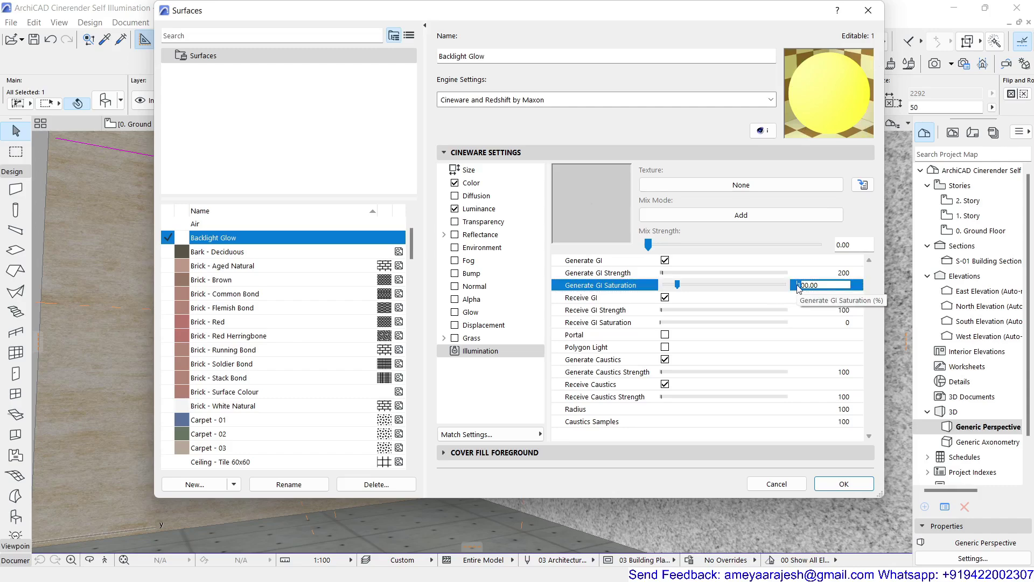
{"action": "key", "text": "Return"}
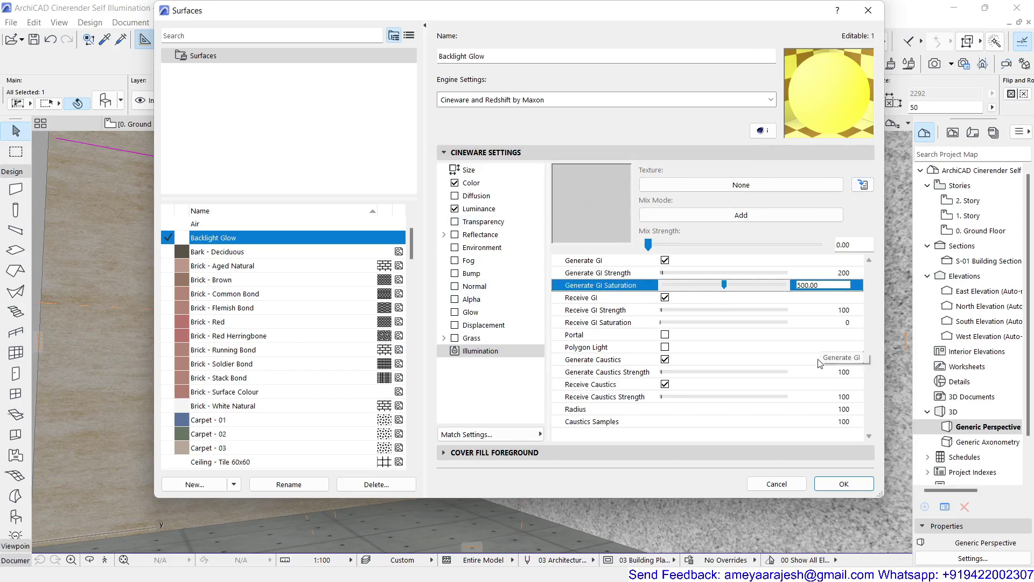
- Confirm the glow surface settings and start a Cineware photorender, Picture11, of the room
{"action": "left_click", "coordinate": [844, 484]}
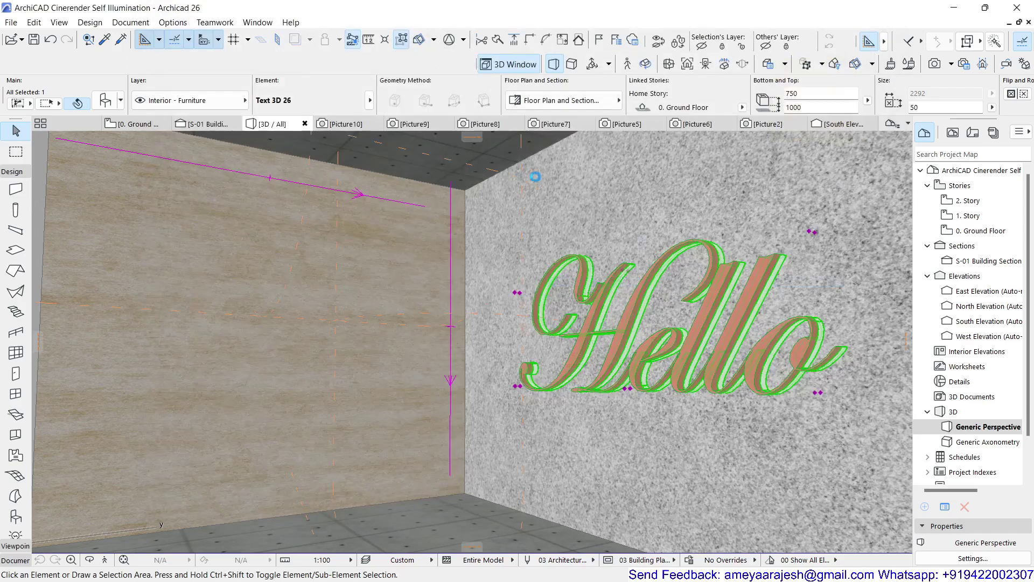
{"action": "left_click", "coordinate": [936, 64]}
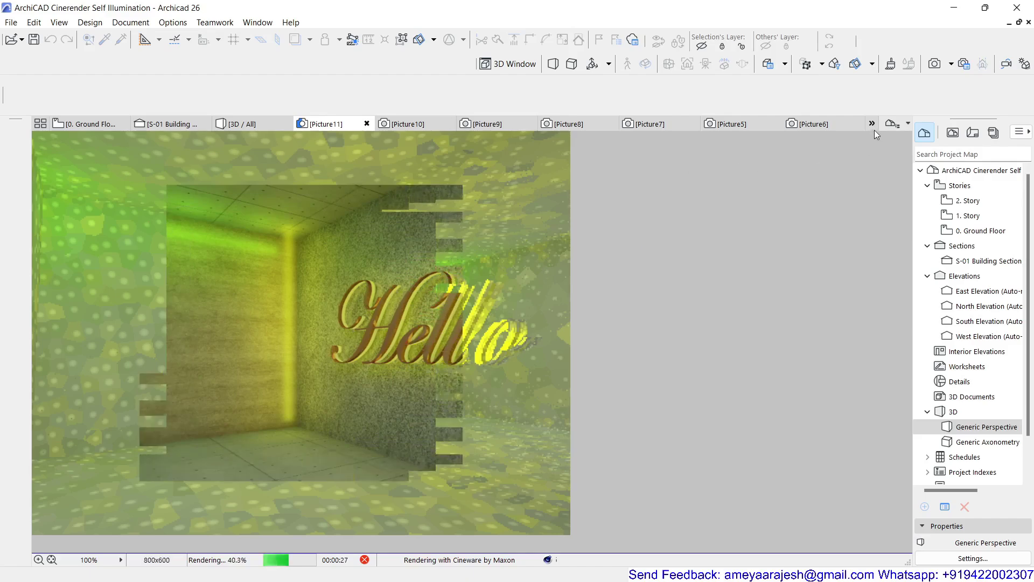
- Reopen the Backlight Glow surface and set its Luminance Brightness to 200
{"action": "left_click", "coordinate": [889, 69]}
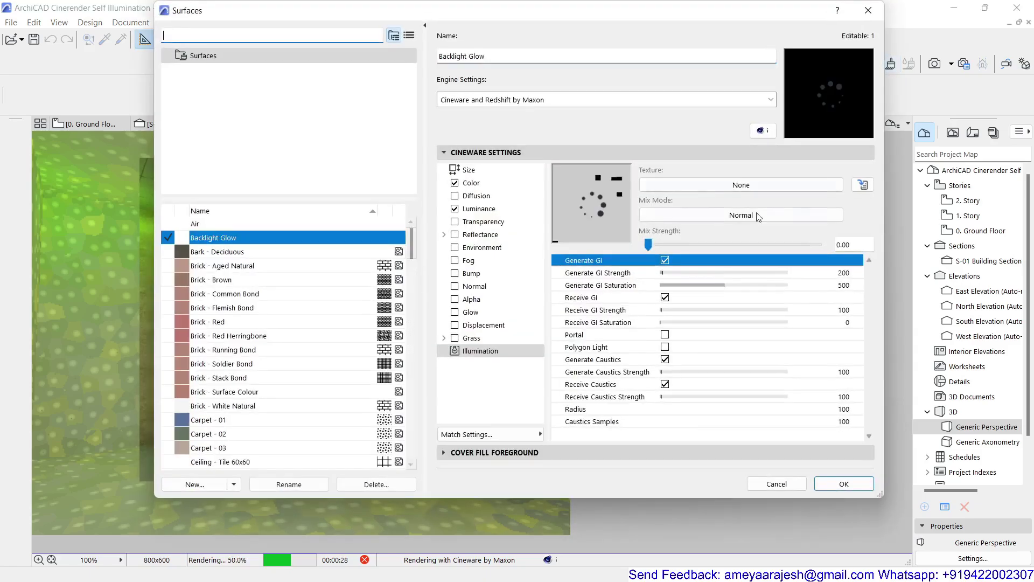
{"action": "left_click", "coordinate": [505, 211]}
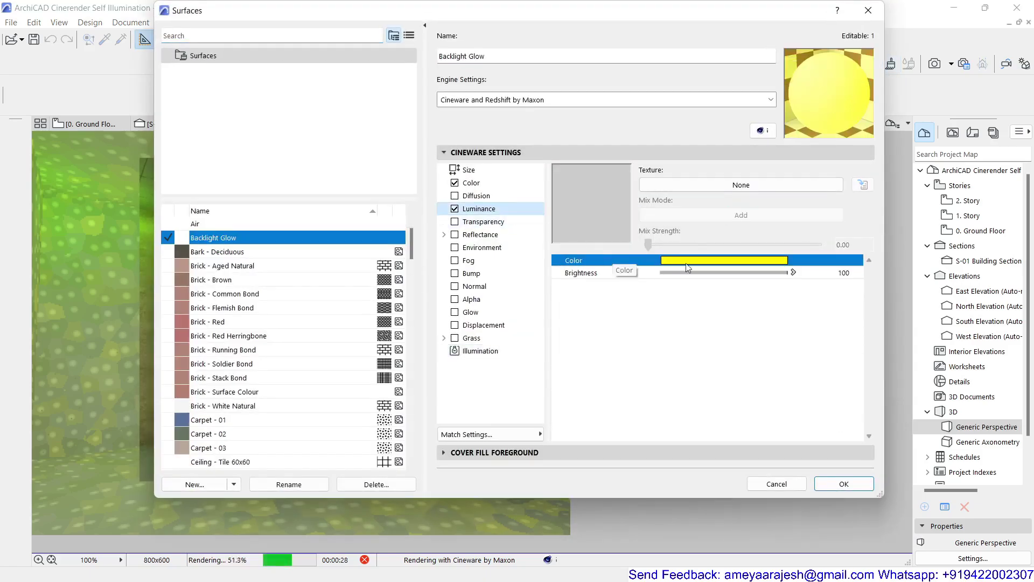
{"action": "left_click", "coordinate": [843, 272]}
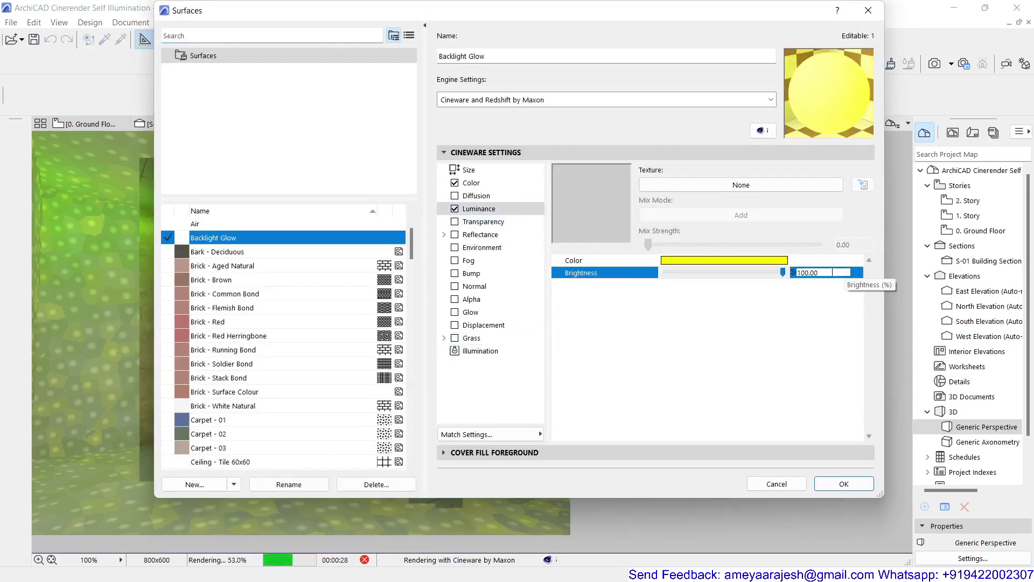
{"action": "double_click", "coordinate": [803, 272]}
{"action": "type", "text": "200"}
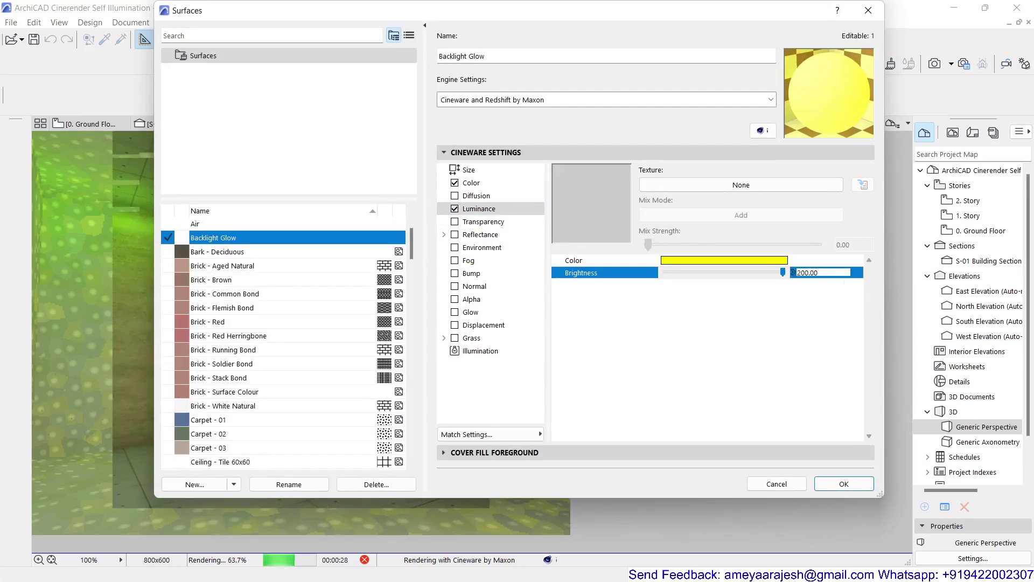
{"action": "key", "text": "Return"}
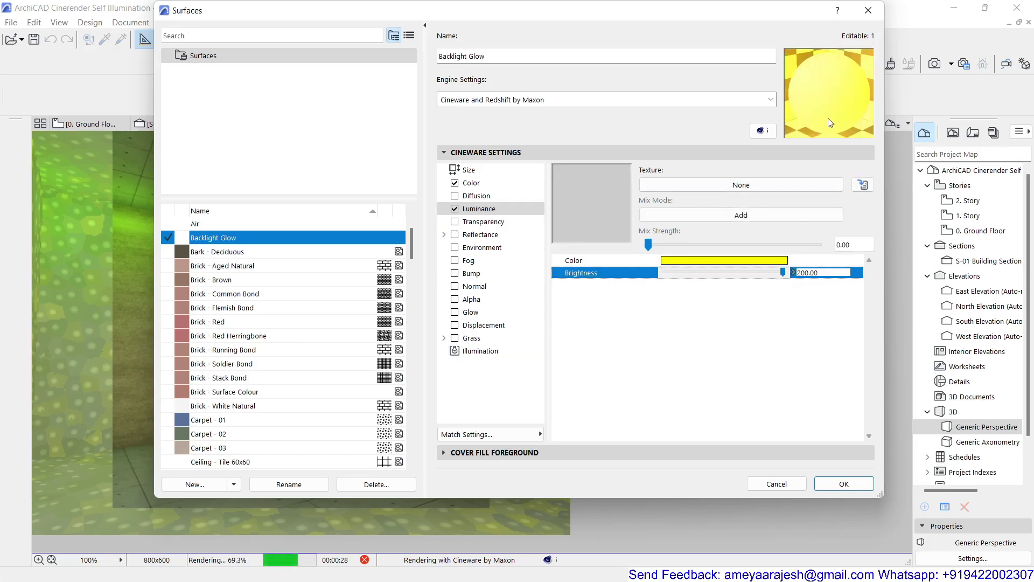
- Try Luminance Brightness 0, restore it to 200, and confirm the surface settings
{"action": "double_click", "coordinate": [802, 273]}
{"action": "type", "text": "0"}
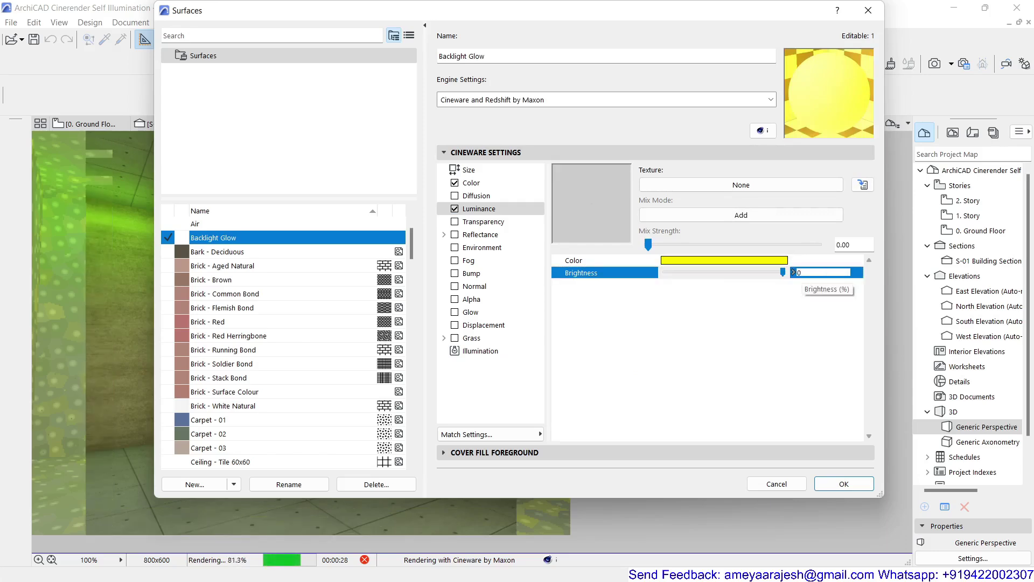
{"action": "key", "text": "Return"}
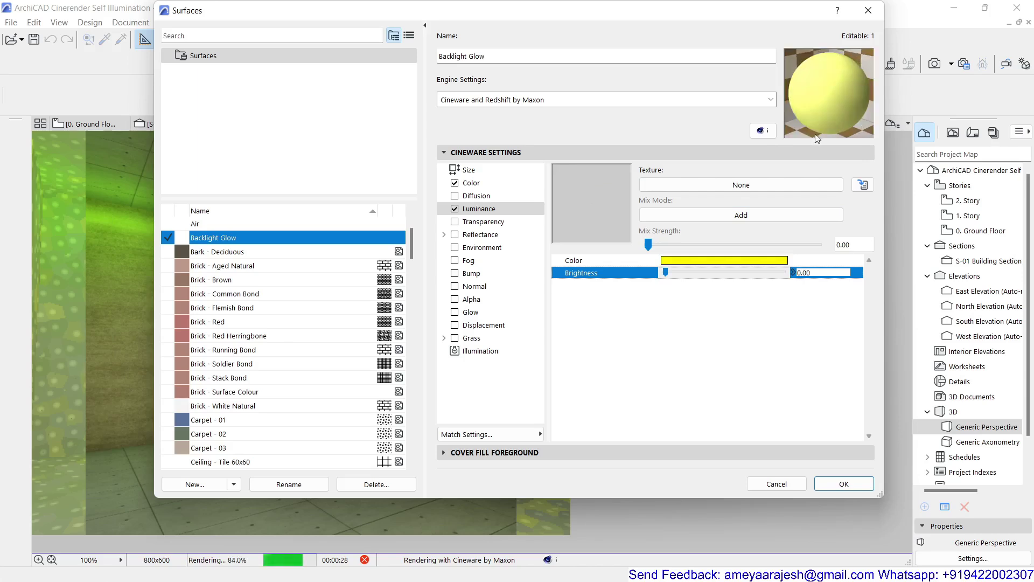
{"action": "double_click", "coordinate": [806, 273]}
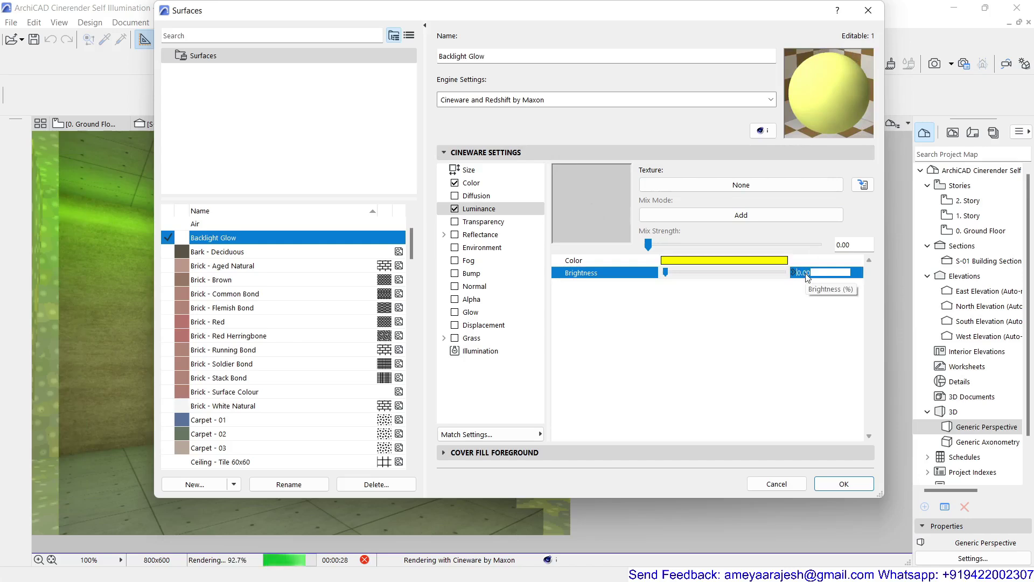
{"action": "key", "text": "BackSpace"}
{"action": "key", "text": "BackSpace"}
{"action": "key", "text": "BackSpace"}
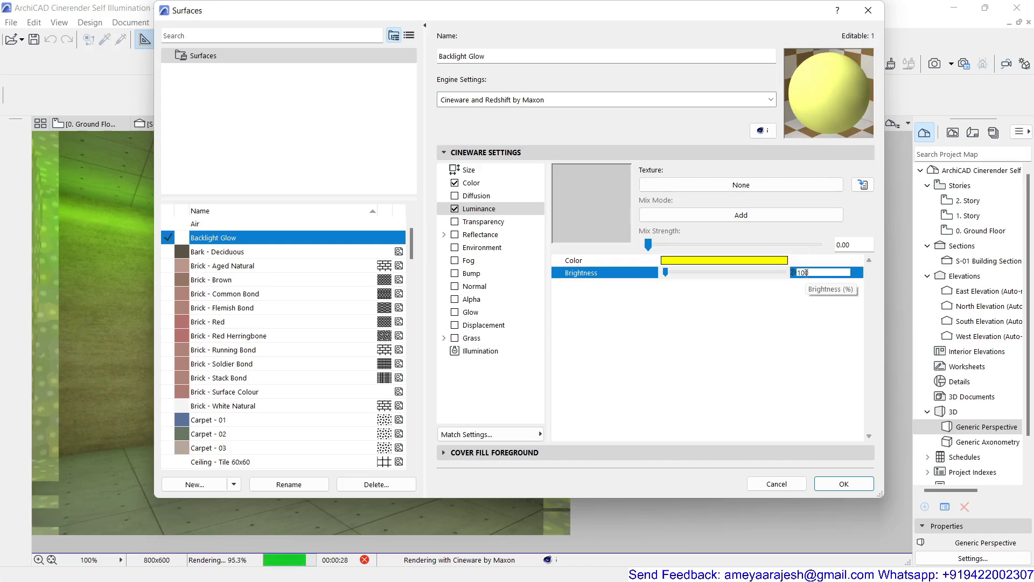
{"action": "type", "text": "200"}
{"action": "key", "text": "Return"}
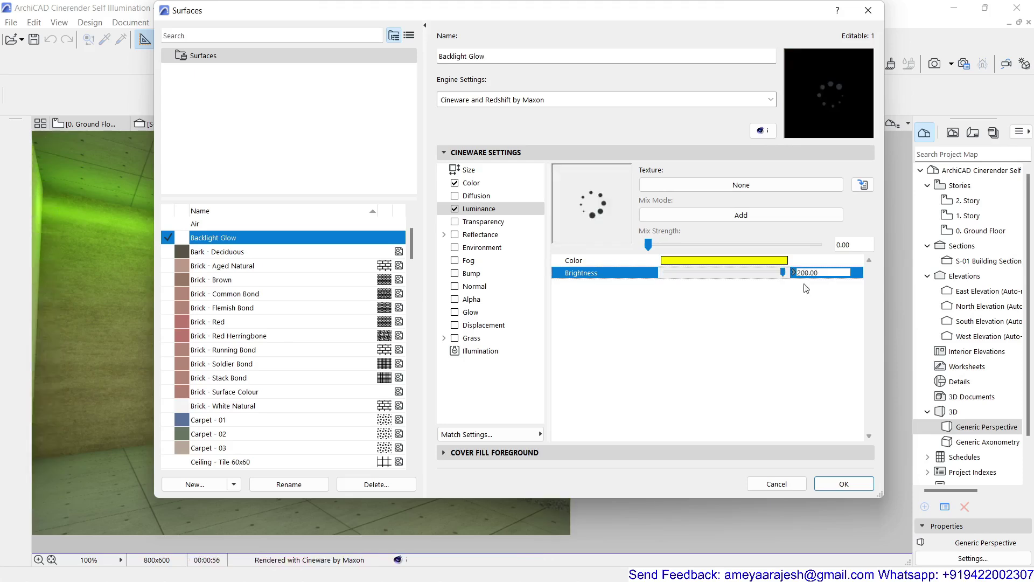
{"action": "left_click", "coordinate": [848, 489]}
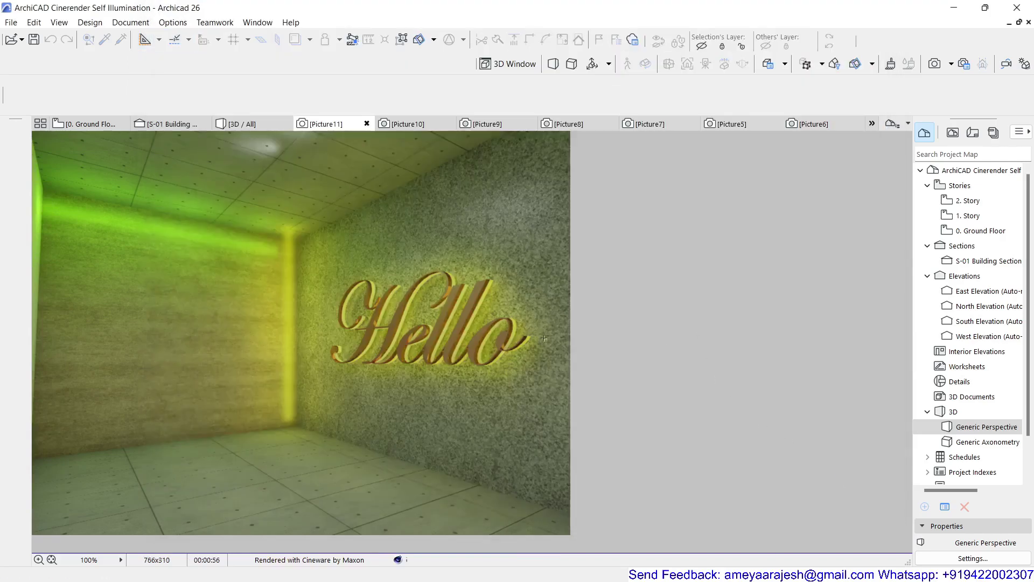
- Zoom into the view and start a new Cineware render, Picture12
{"action": "scroll", "coordinate": [429, 328], "scroll_direction": "up", "scroll_amount": 3}
{"action": "scroll", "coordinate": [708, 337], "scroll_direction": "up", "scroll_amount": 1}
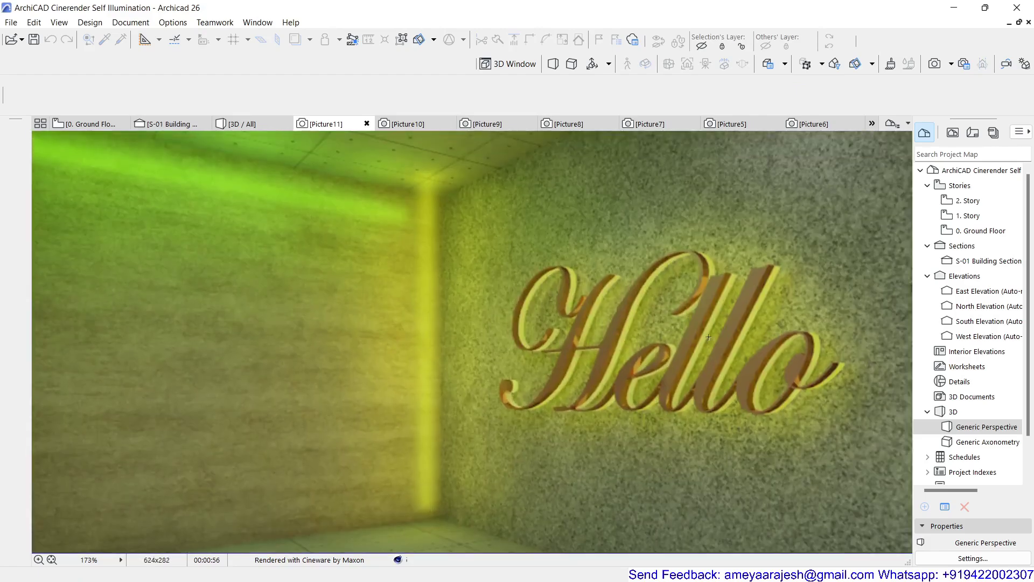
{"action": "left_click", "coordinate": [935, 63]}
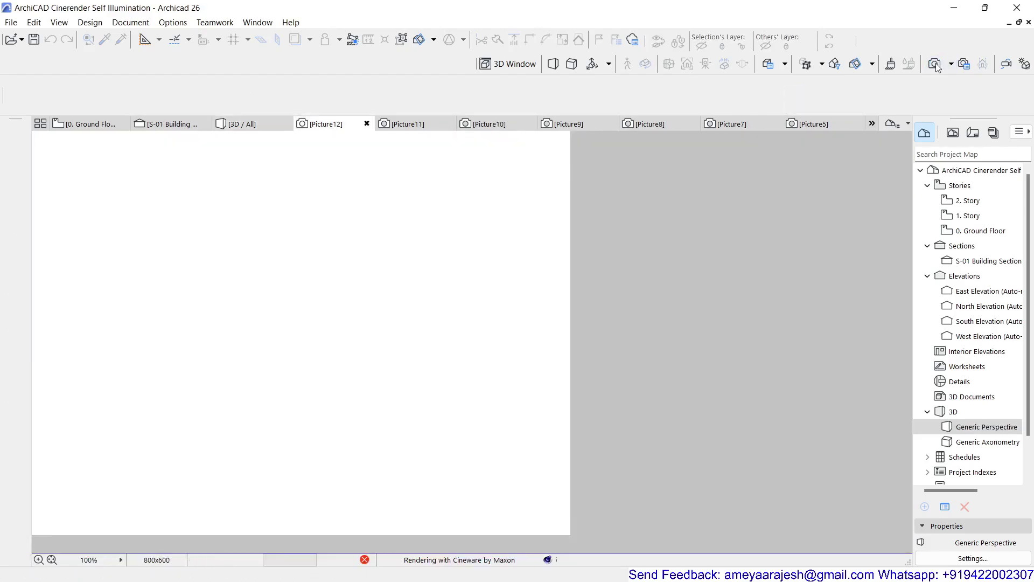